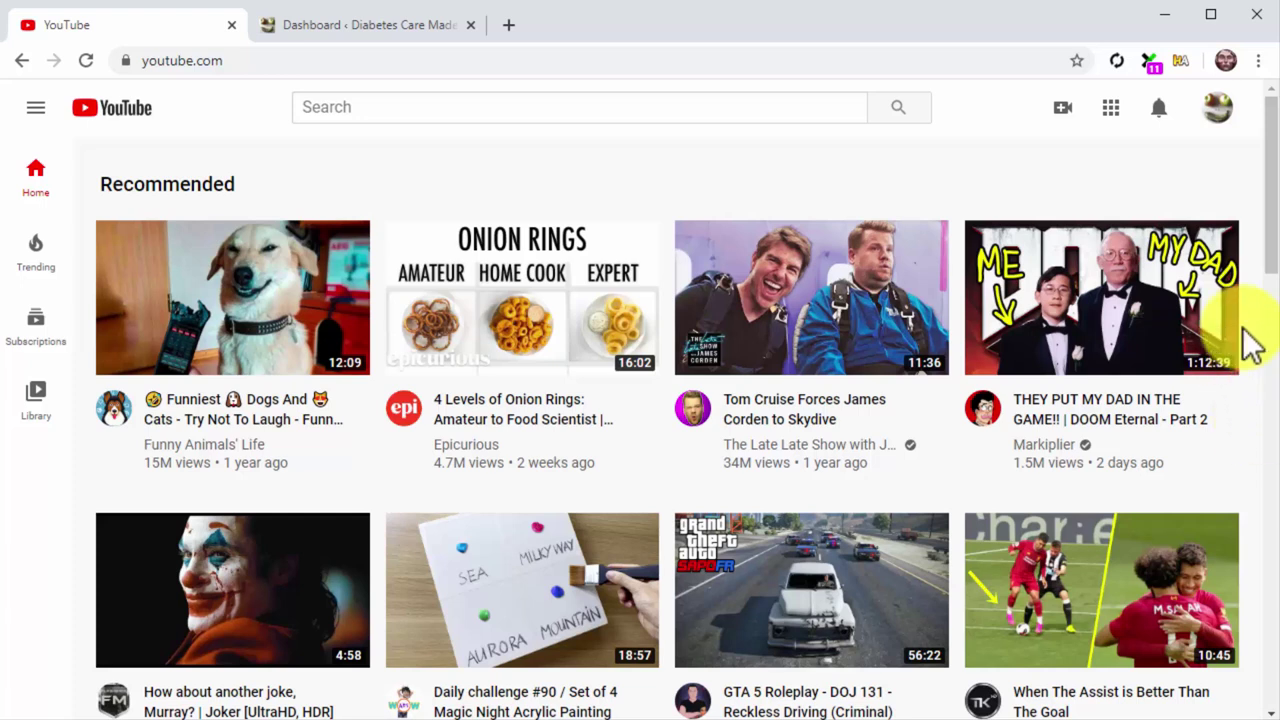
# Go from the account menu into YouTube Studio and list the channel's uploaded videos
pyautogui.click(1217, 110)
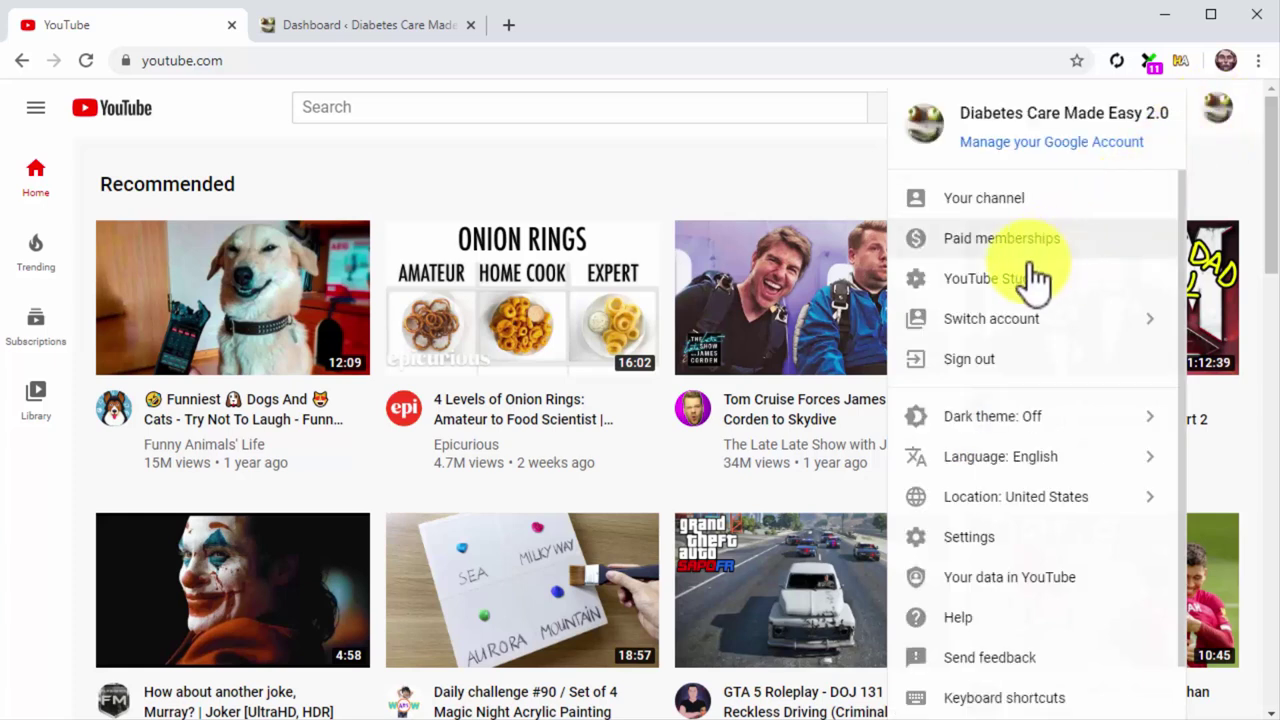
pyautogui.click(1030, 280)
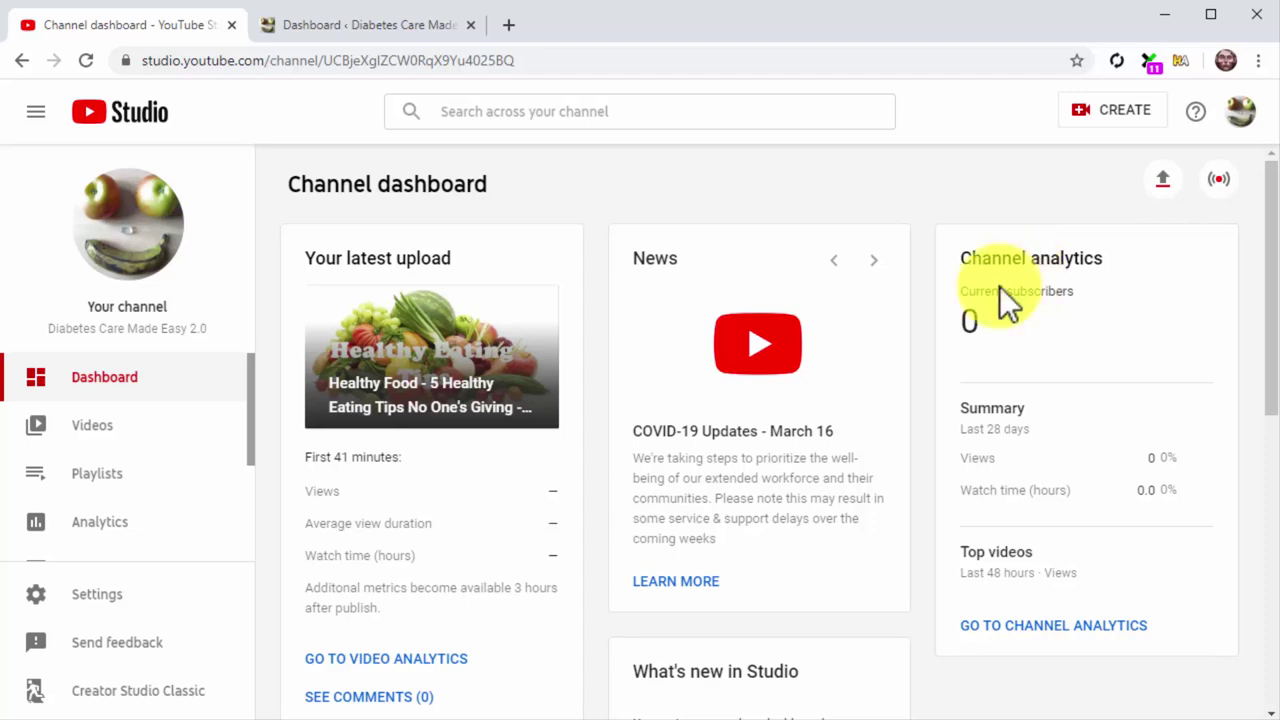
pyautogui.click(218, 435)
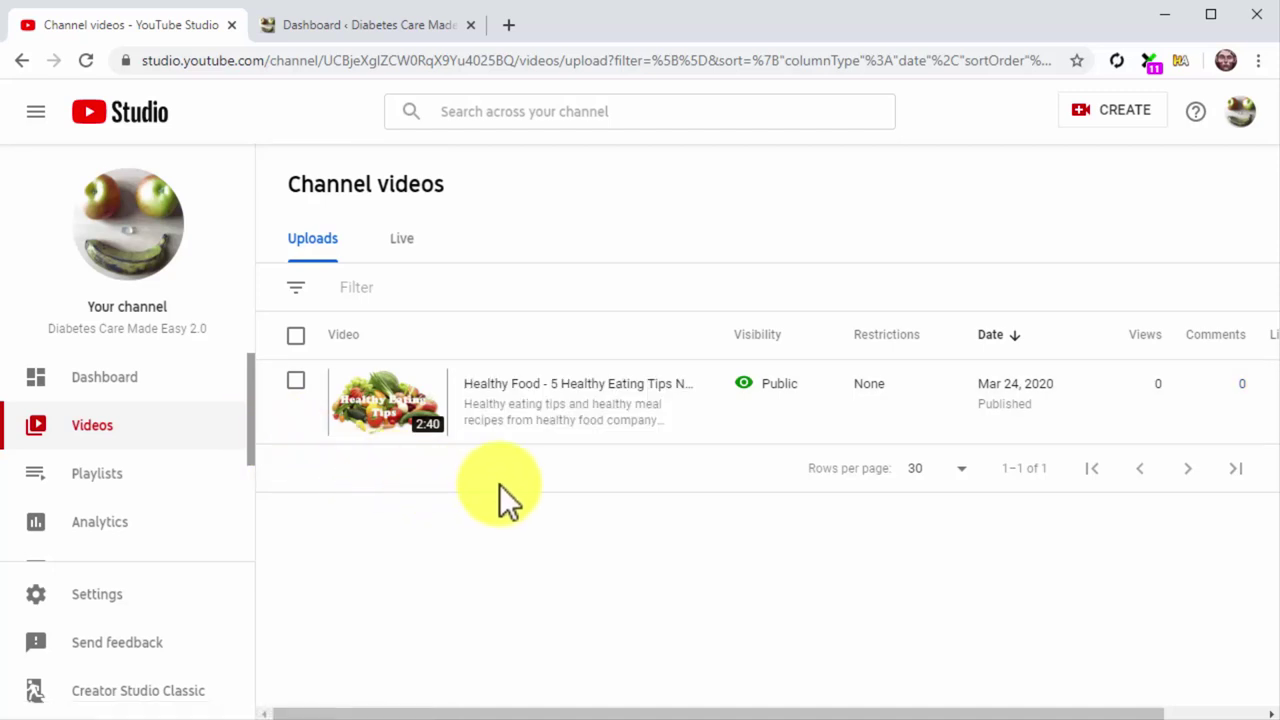
# Copy the Healthy Food video's shareable link and return to the WordPress Dashboard tab
pyautogui.click(681, 404)
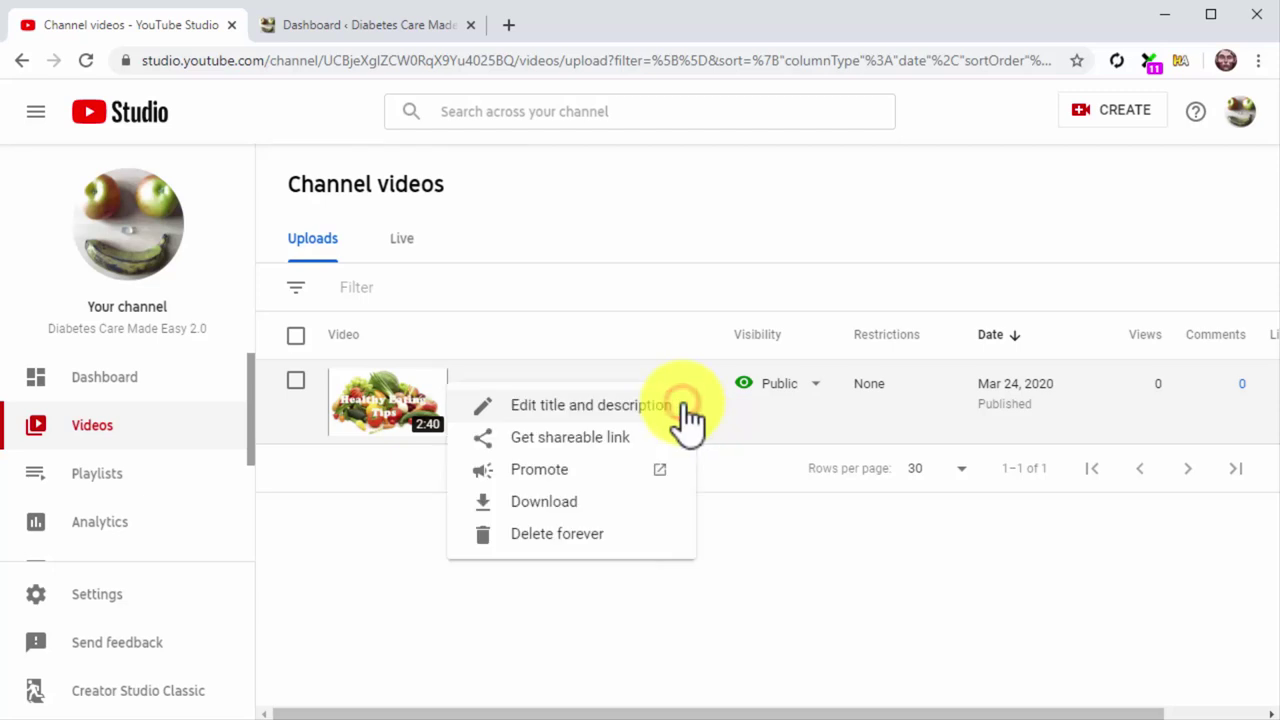
pyautogui.click(620, 443)
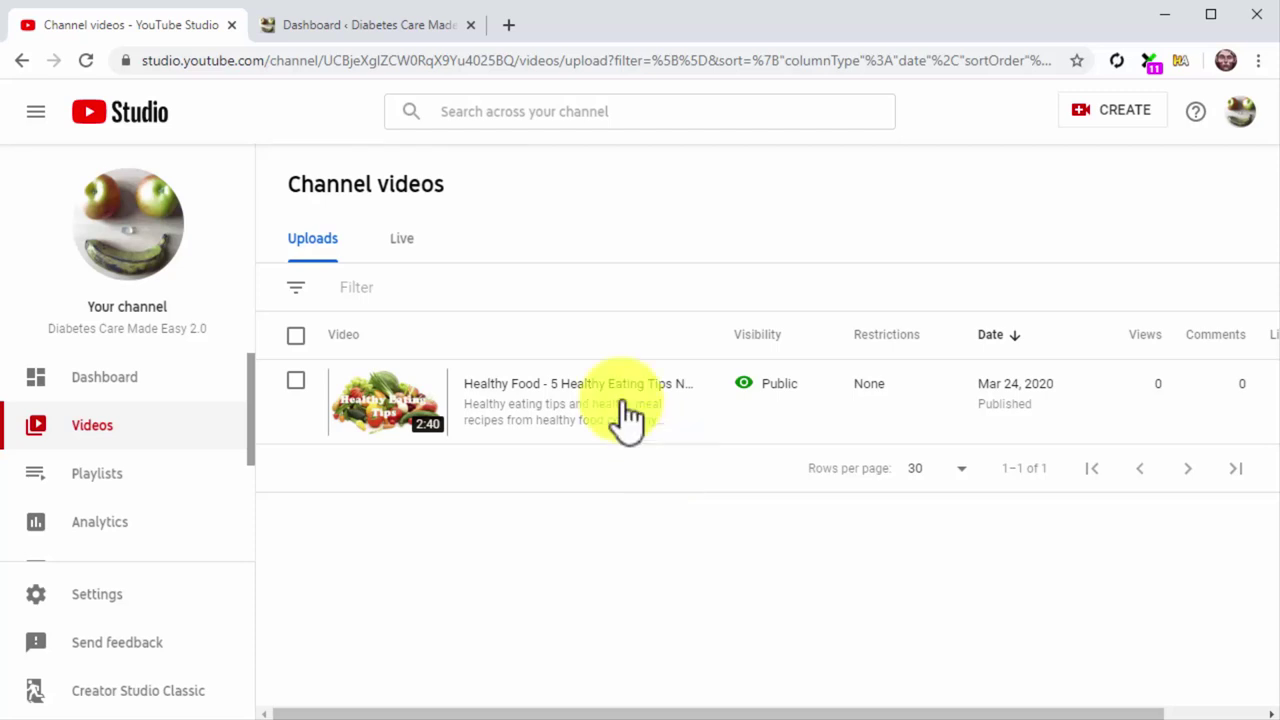
pyautogui.click(426, 32)
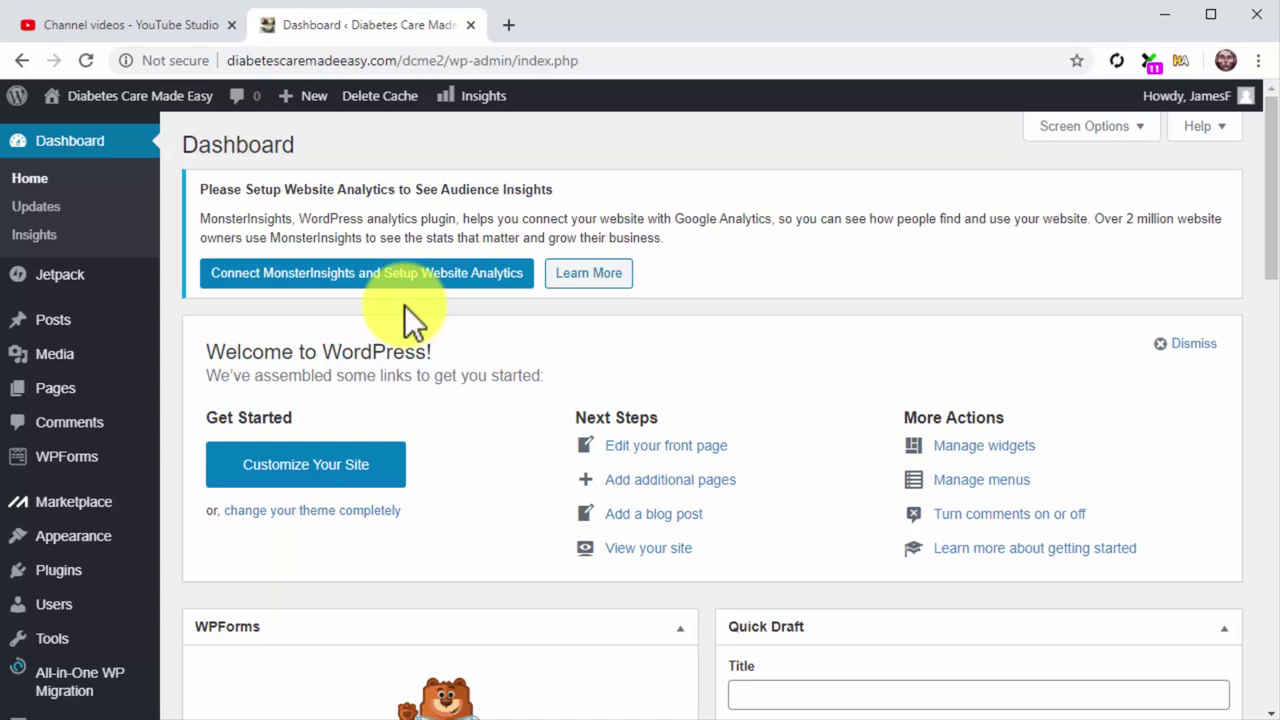
# Create a new blank post from Posts > Add New
pyautogui.moveTo(124, 312)
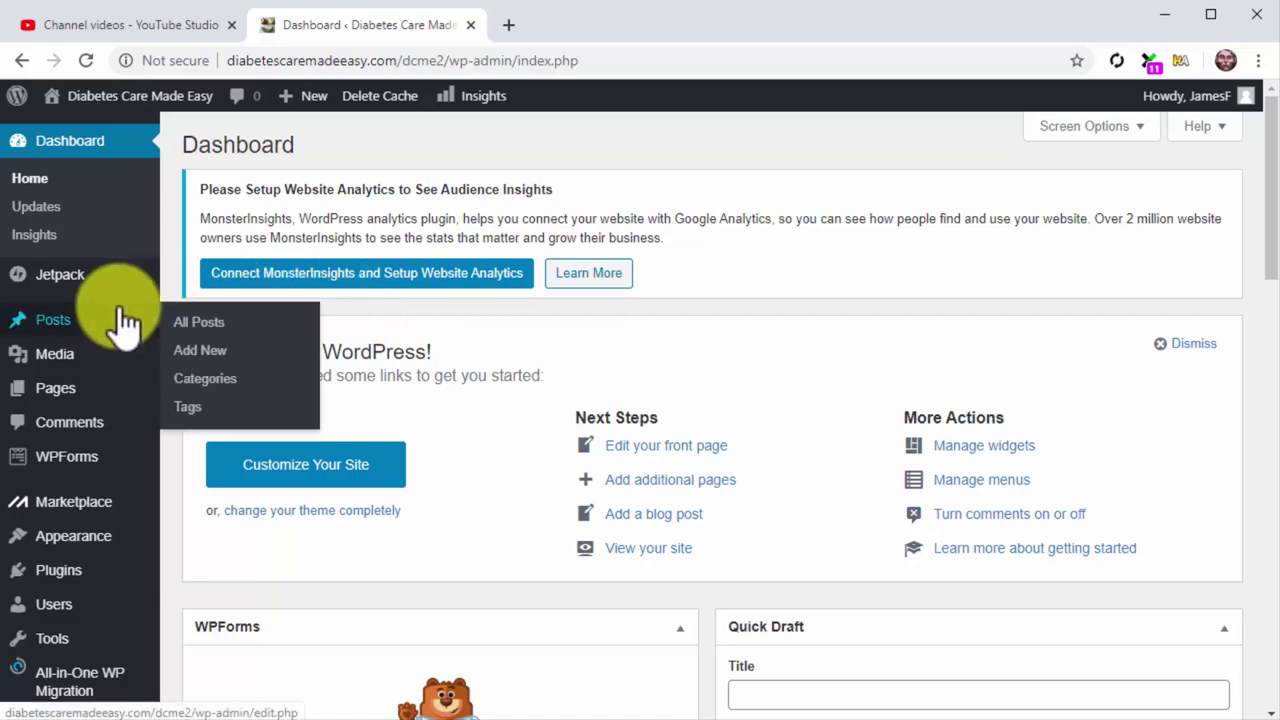
pyautogui.click(254, 348)
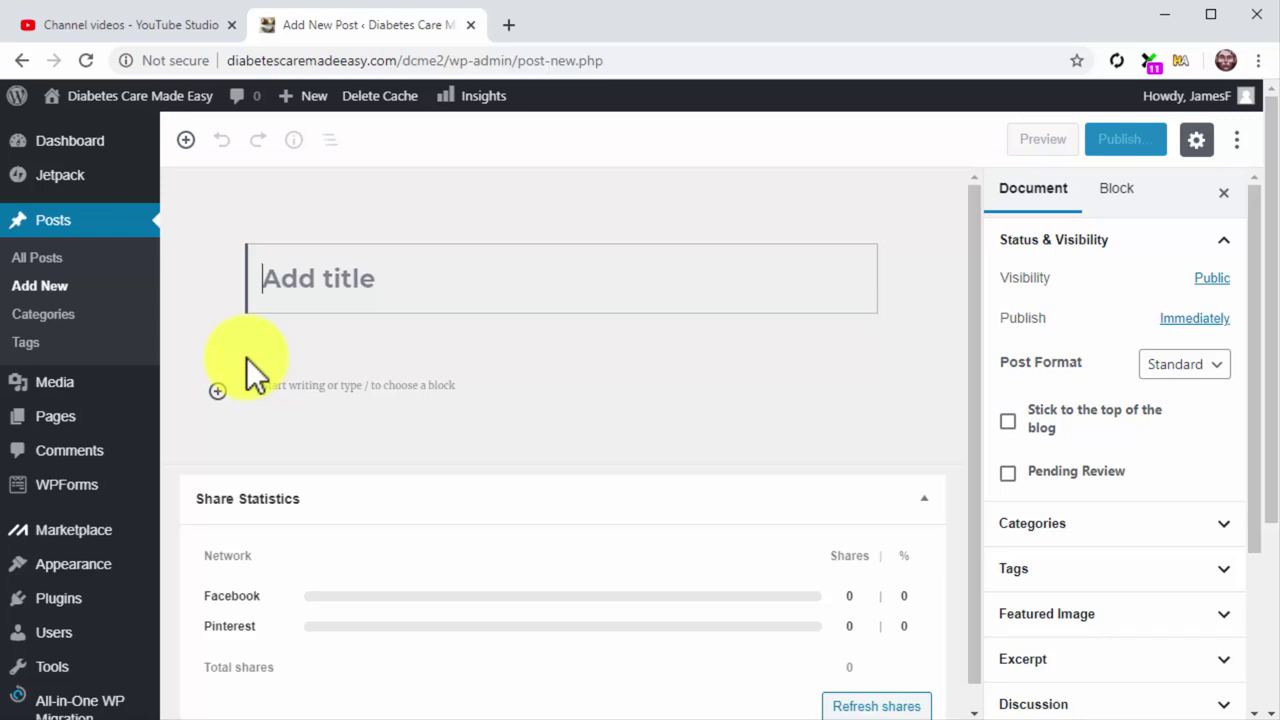
# Enter the title 'Healthy Food - 5 Healthy Eating Tips No One's Giving'
pyautogui.write('Healt')
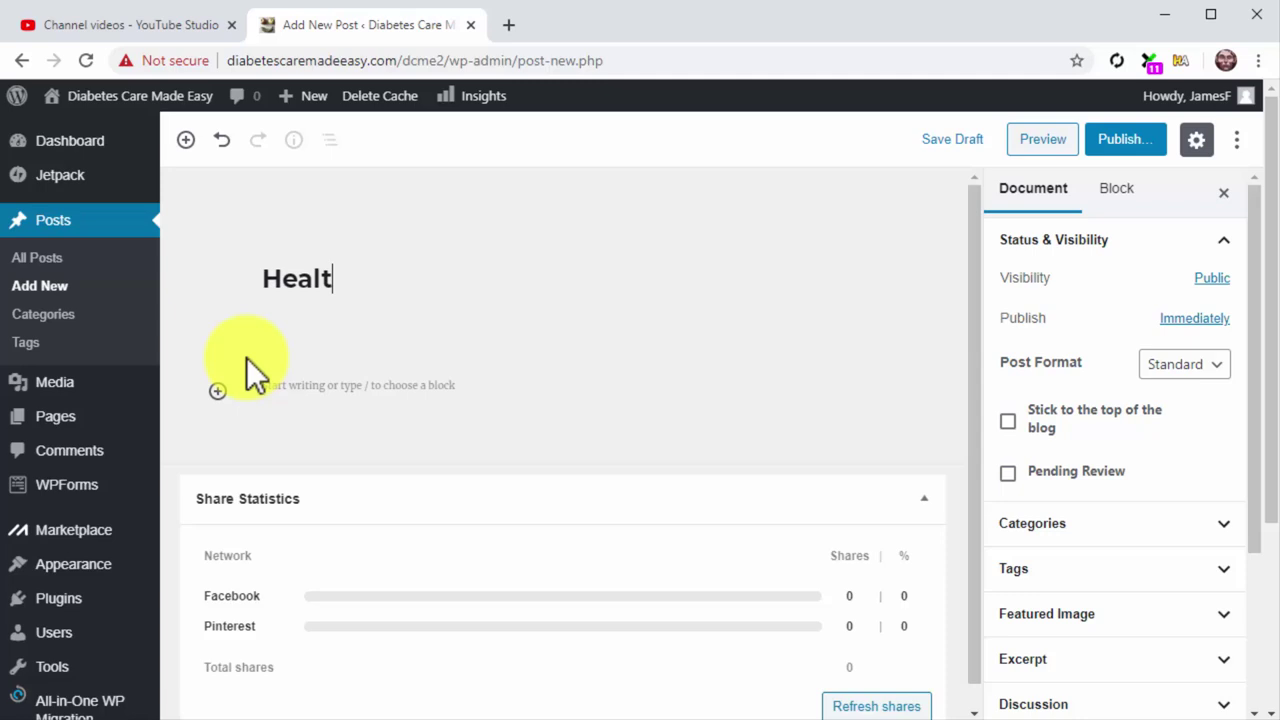
pyautogui.write('hy Food')
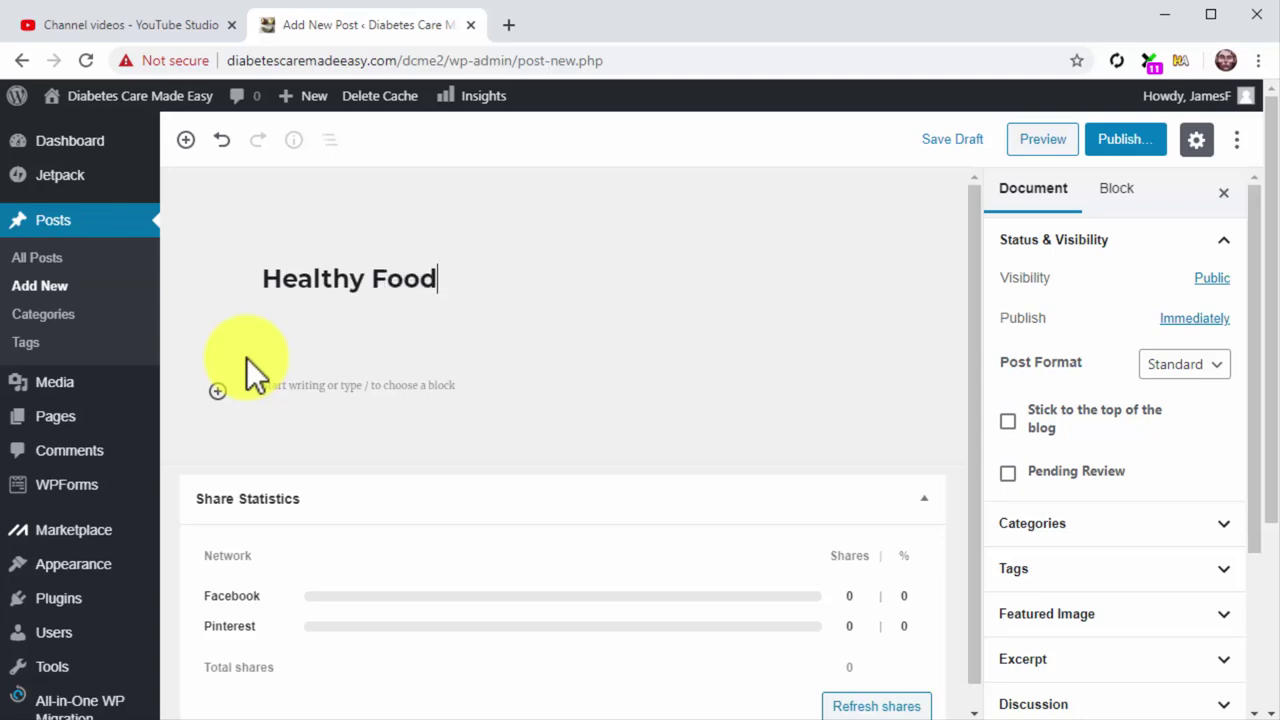
pyautogui.write(' - 5 Healthy E')
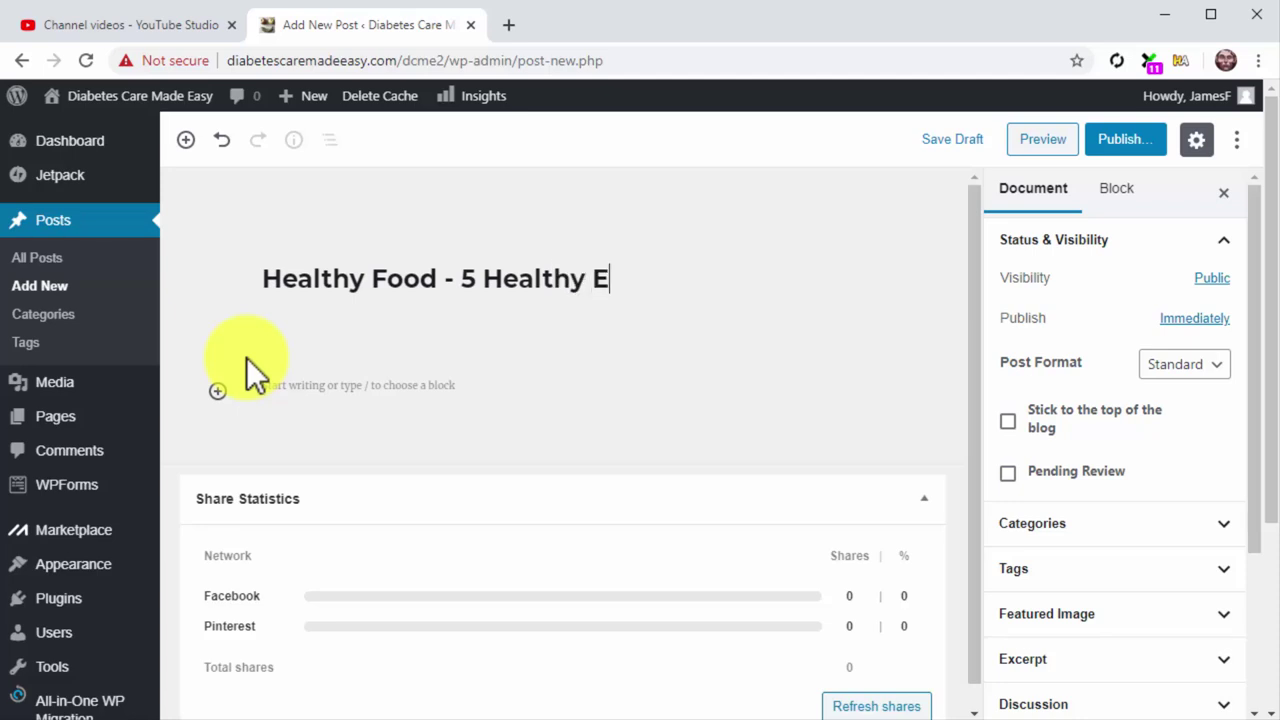
pyautogui.write('ating')
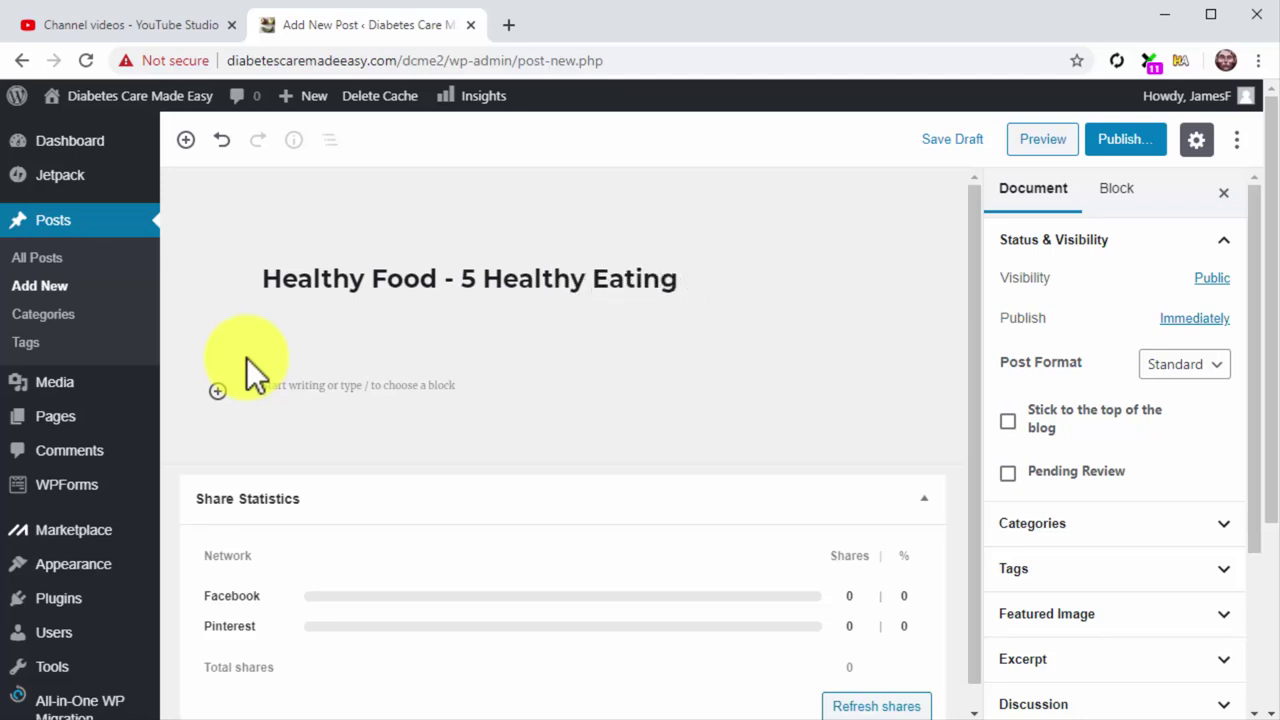
pyautogui.write(" Tips No One's")
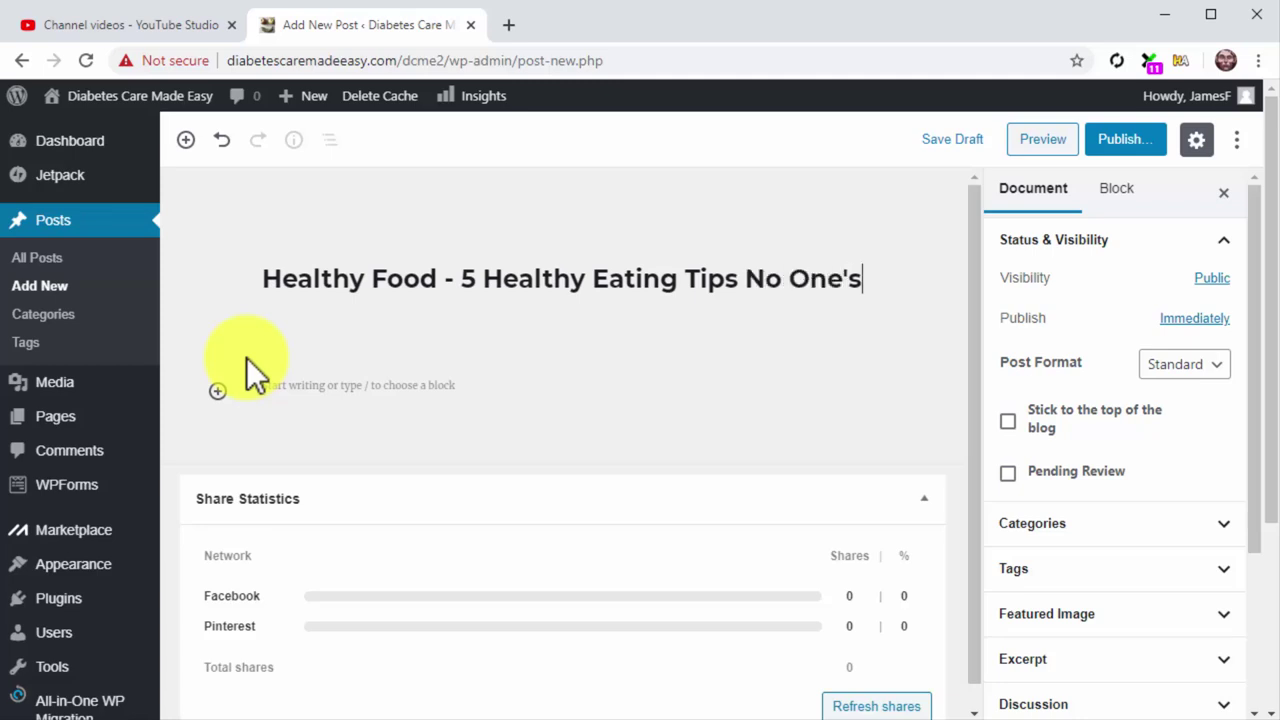
pyautogui.write(' Giving')
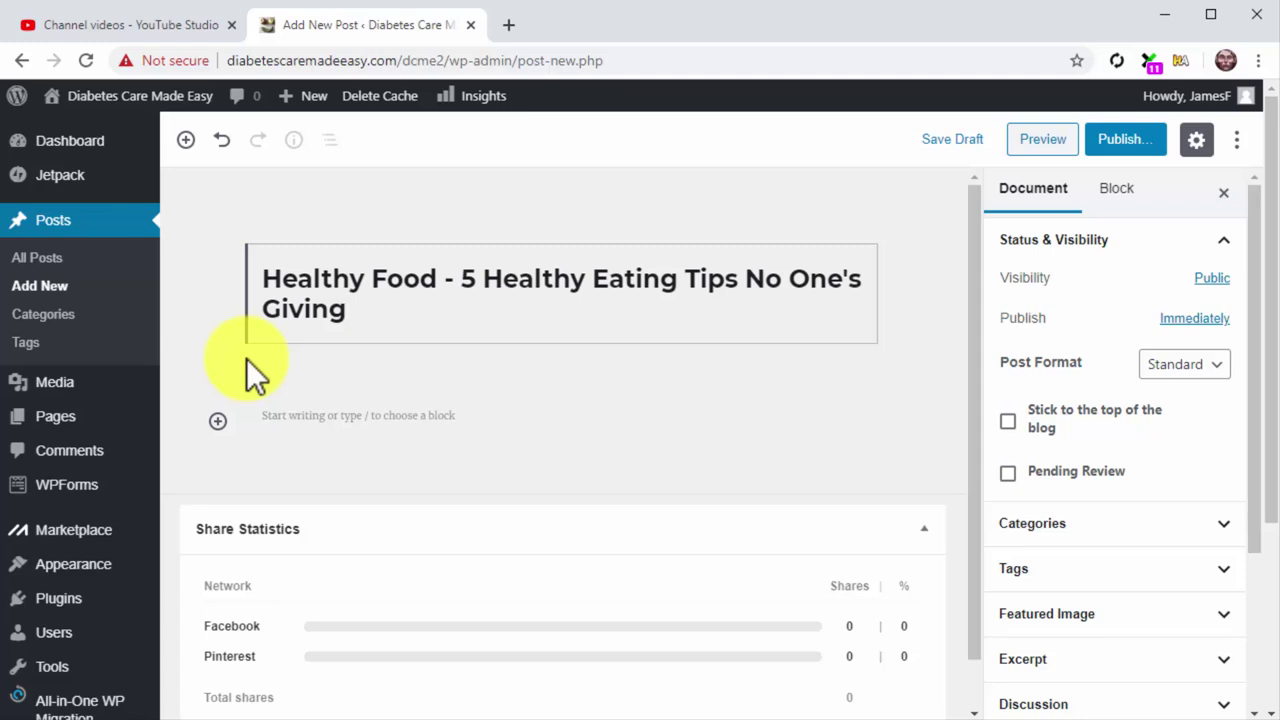
# Paste the diet tips body text into the post and set its font size to 14
pyautogui.click(296, 418)
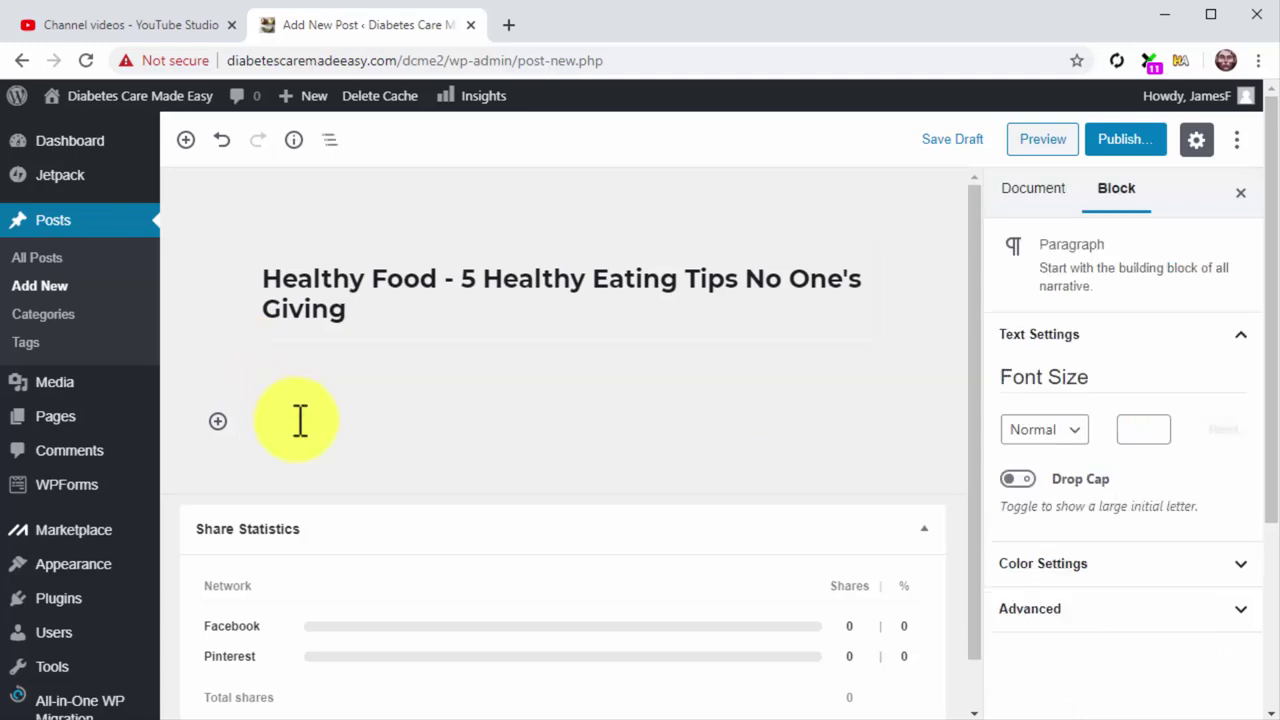
pyautogui.hotkey('ctrl', 'v')
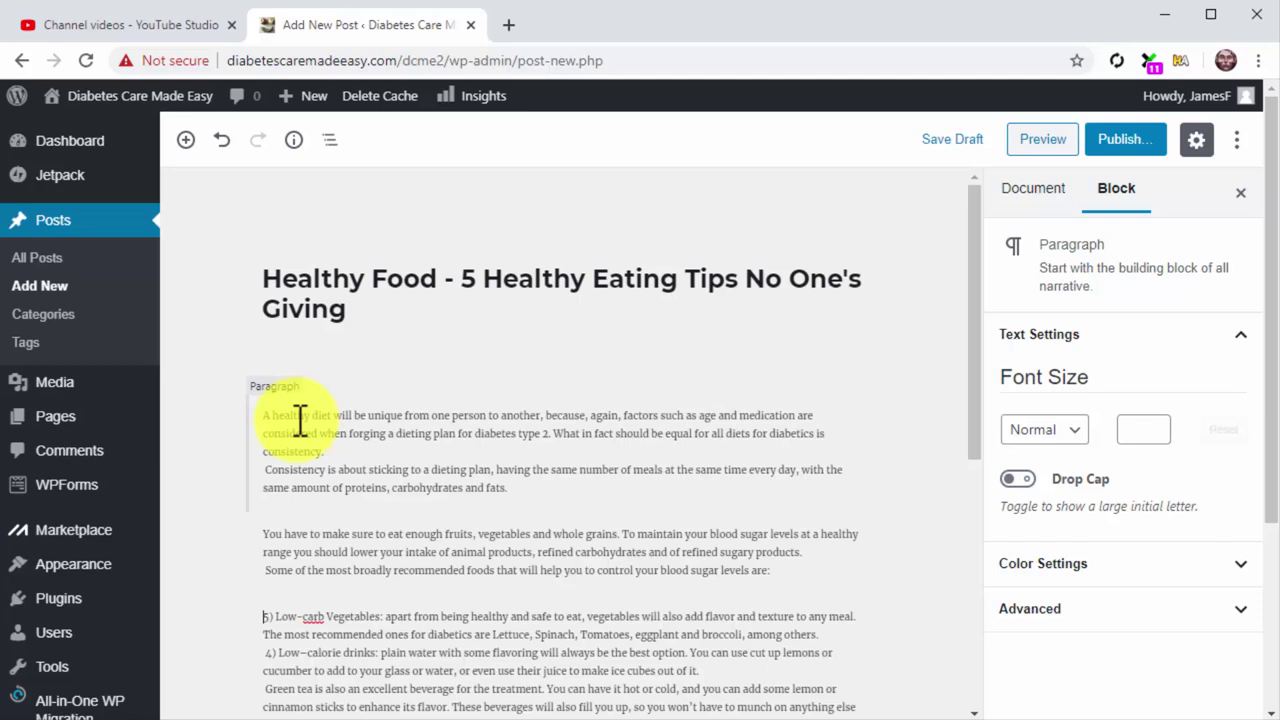
pyautogui.click(524, 488)
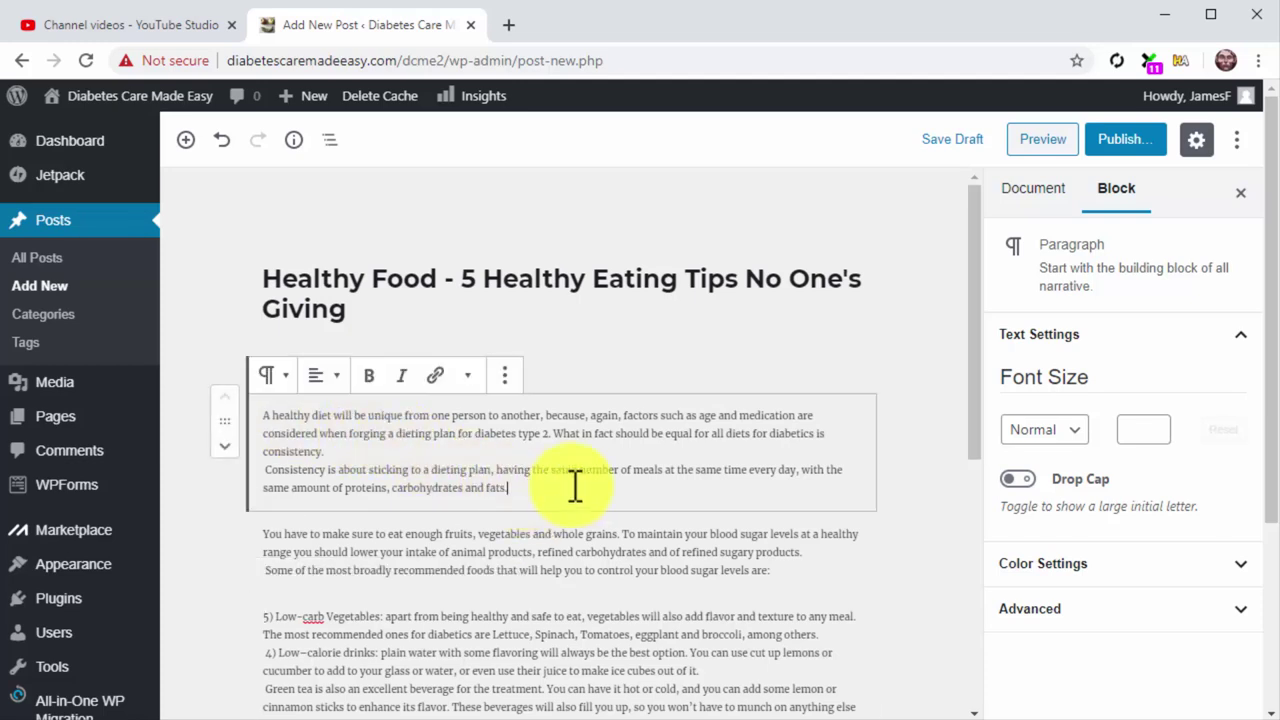
pyautogui.click(1140, 430)
pyautogui.write('14')
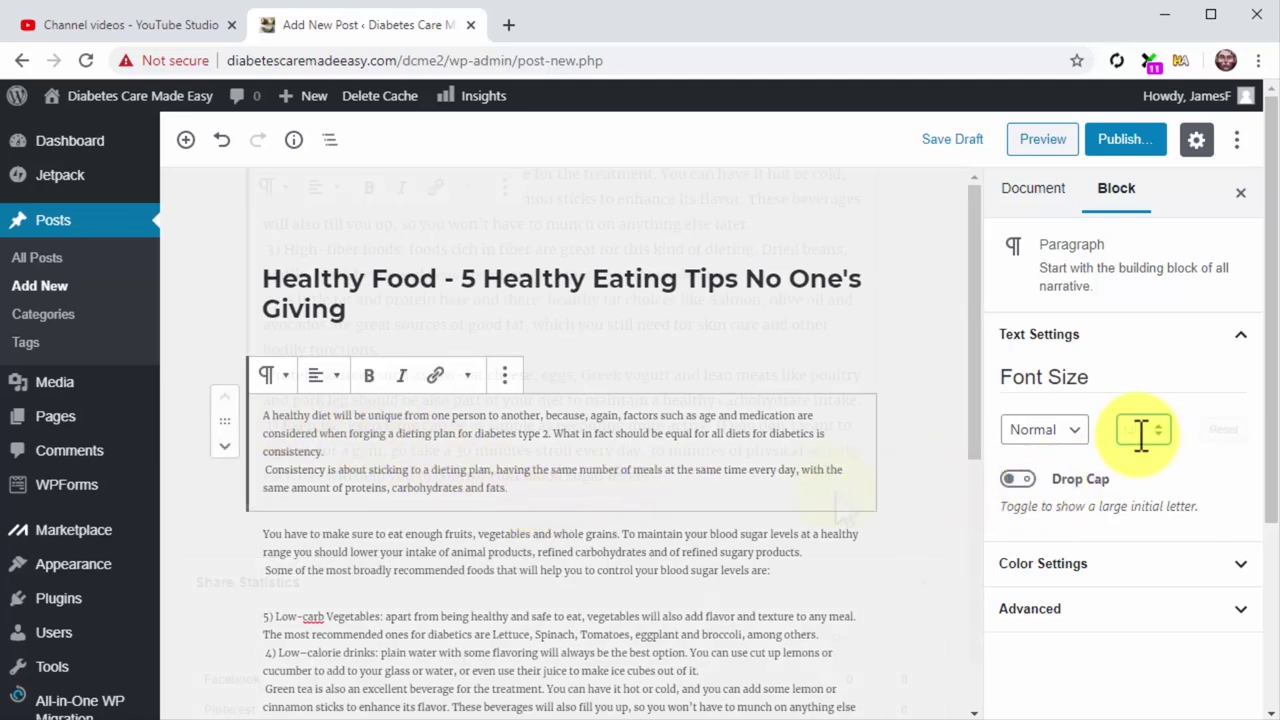
pyautogui.scroll(-5, 823, 485)
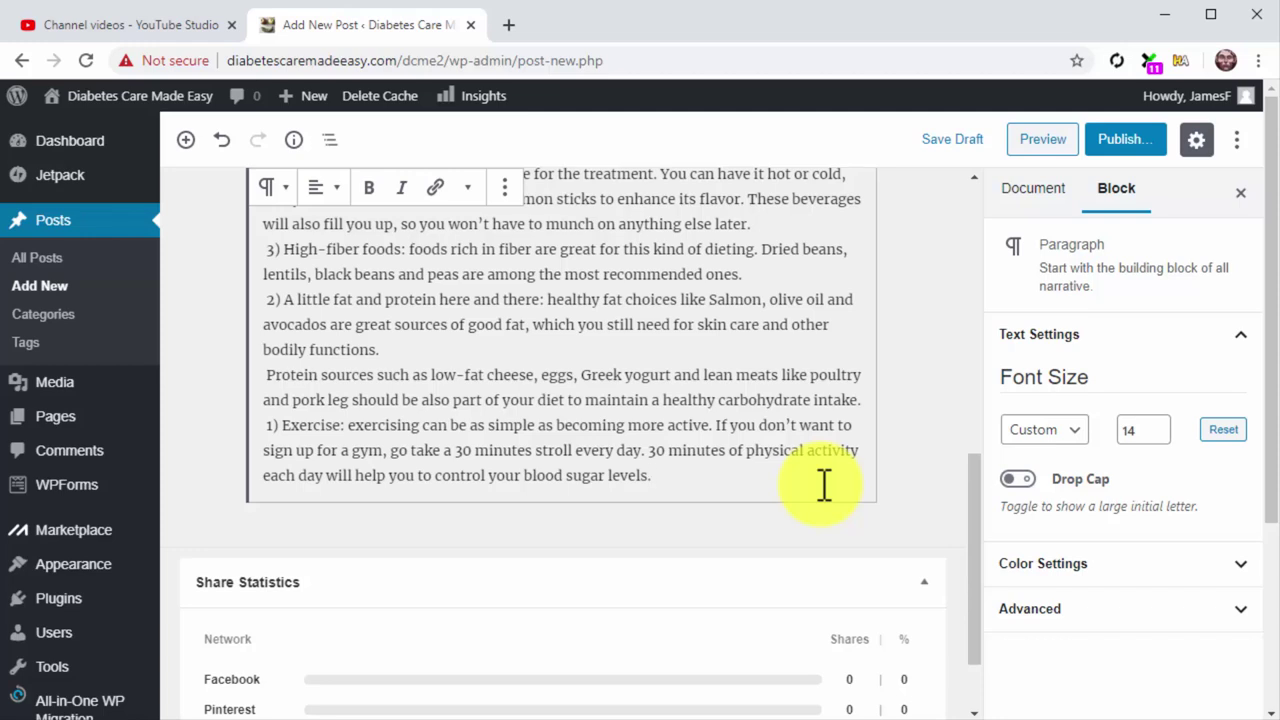
# Add a closing sentence pointing readers to the video, at font size 14
pyautogui.press('Return')
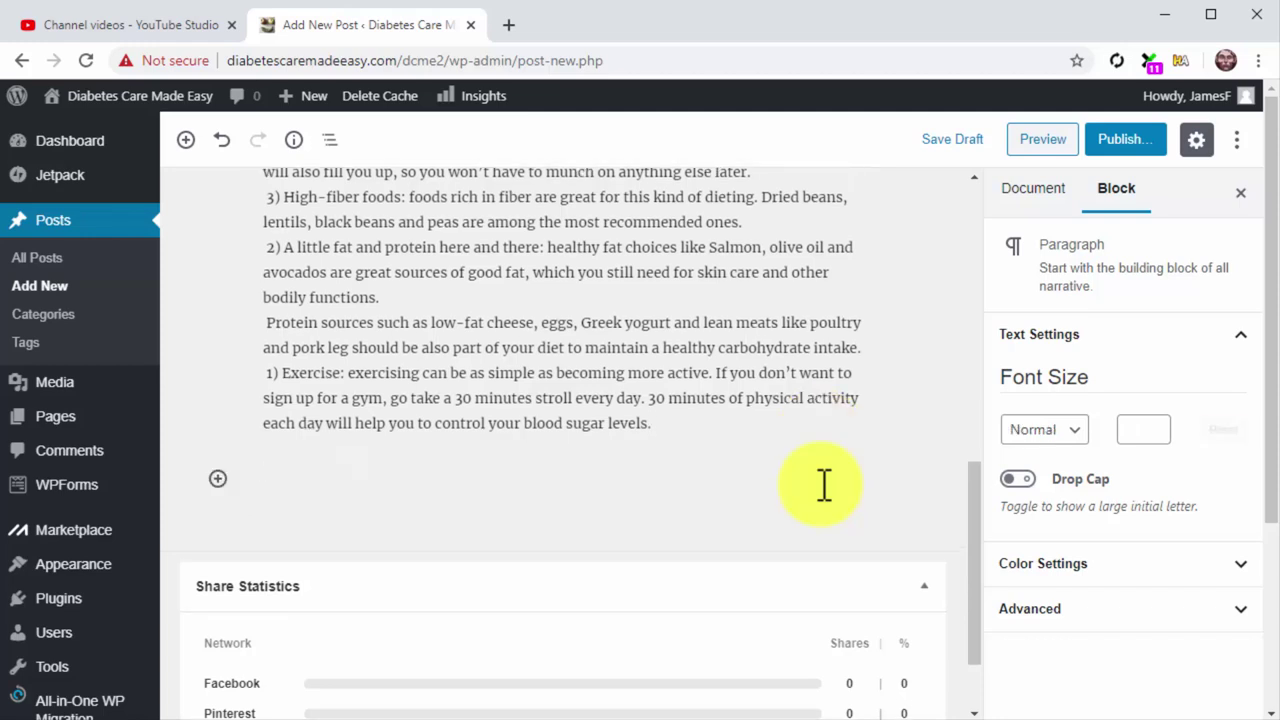
pyautogui.write('We go i')
pyautogui.write('into a more in-depth explanation in the video down below, so you should definitely check it out!')
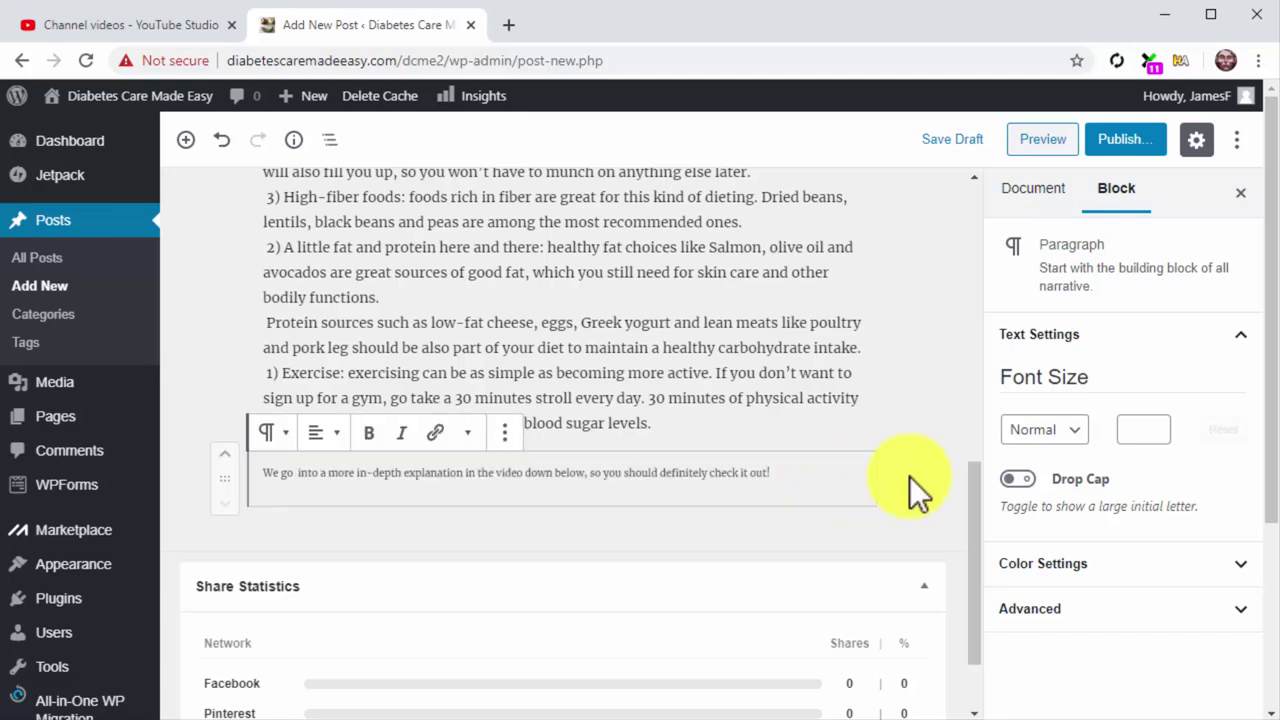
pyautogui.click(1123, 433)
pyautogui.write('14')
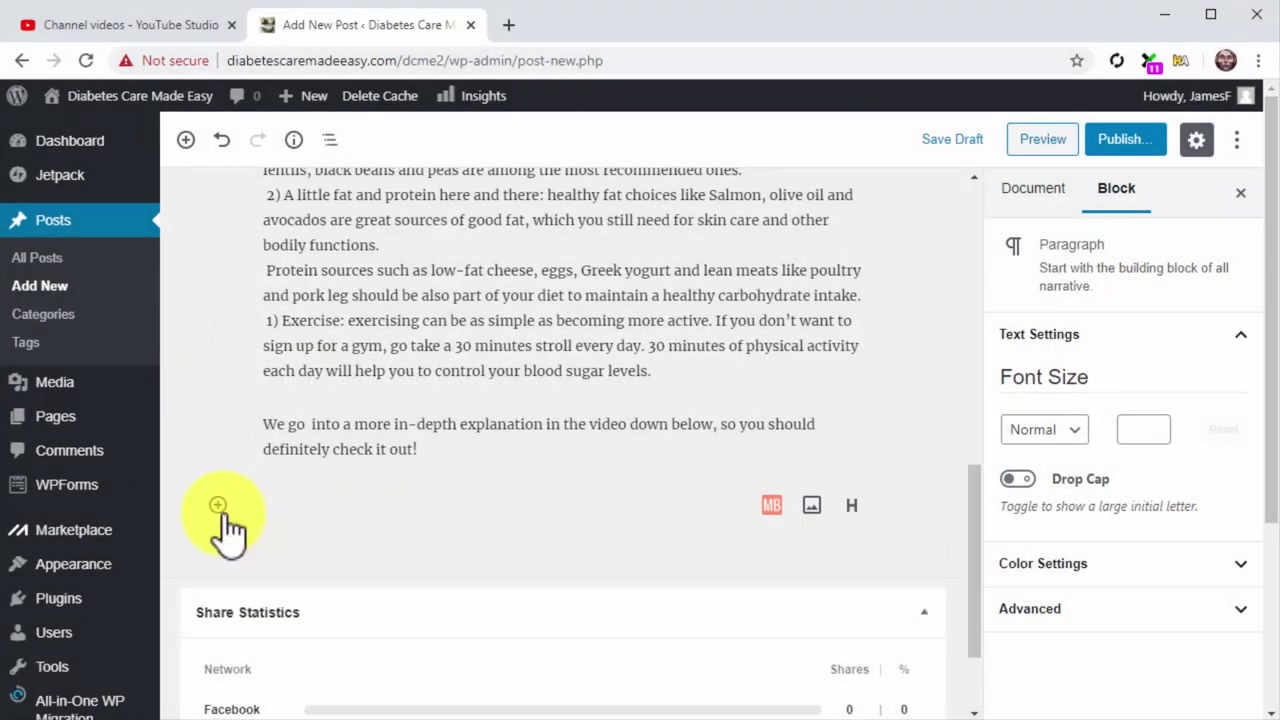
# Embed the copied Healthy Food video link as a YouTube block below the closing line
pyautogui.click(220, 508)
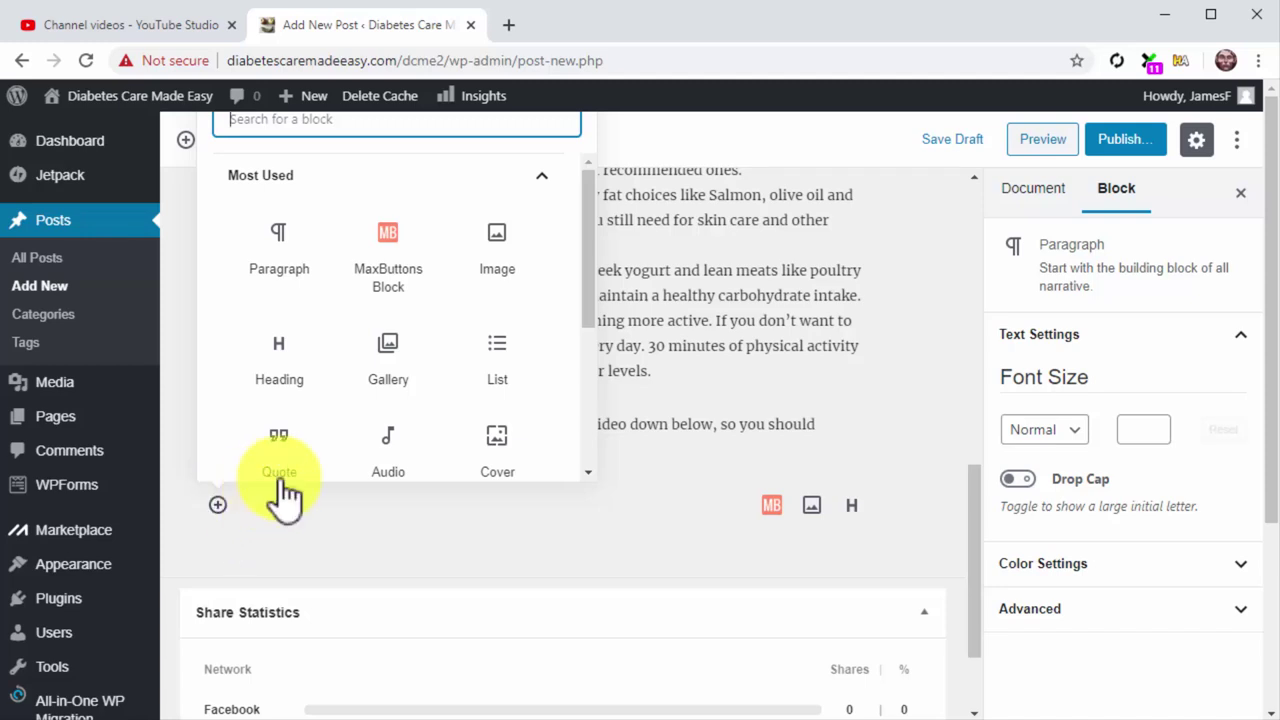
pyautogui.scroll(-2, 545, 400)
pyautogui.scroll(-1, 548, 402)
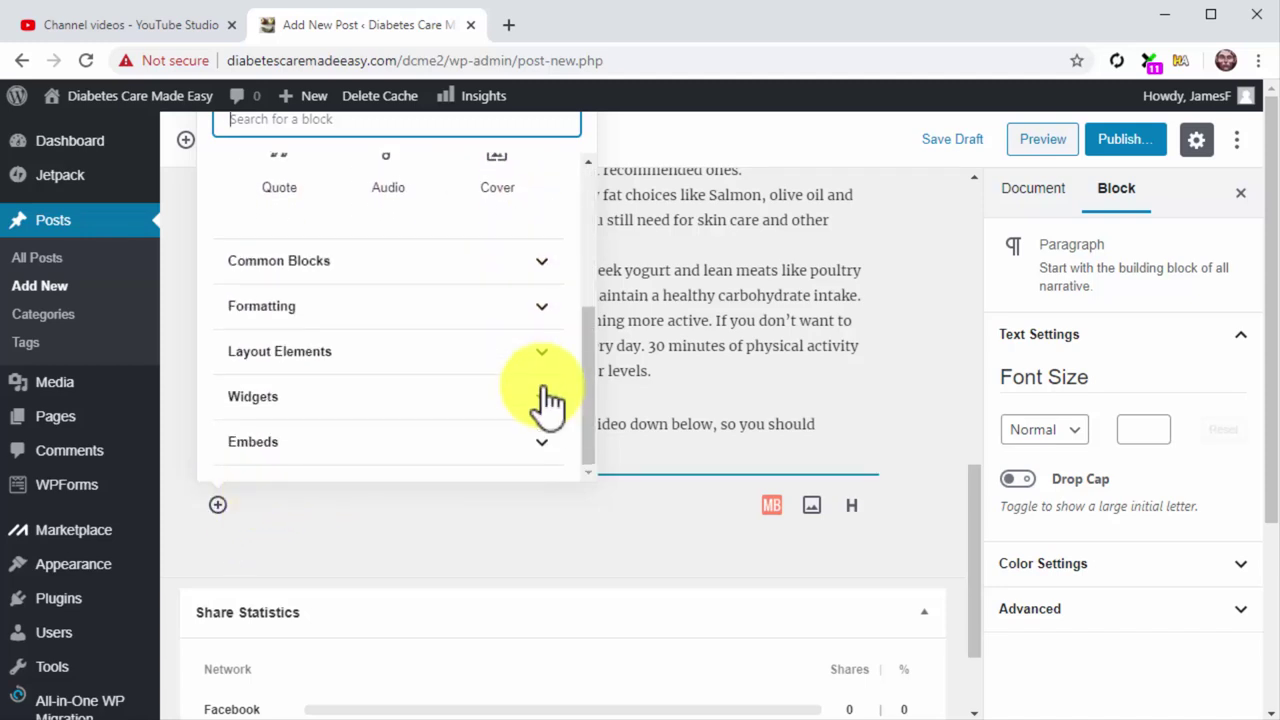
pyautogui.click(517, 446)
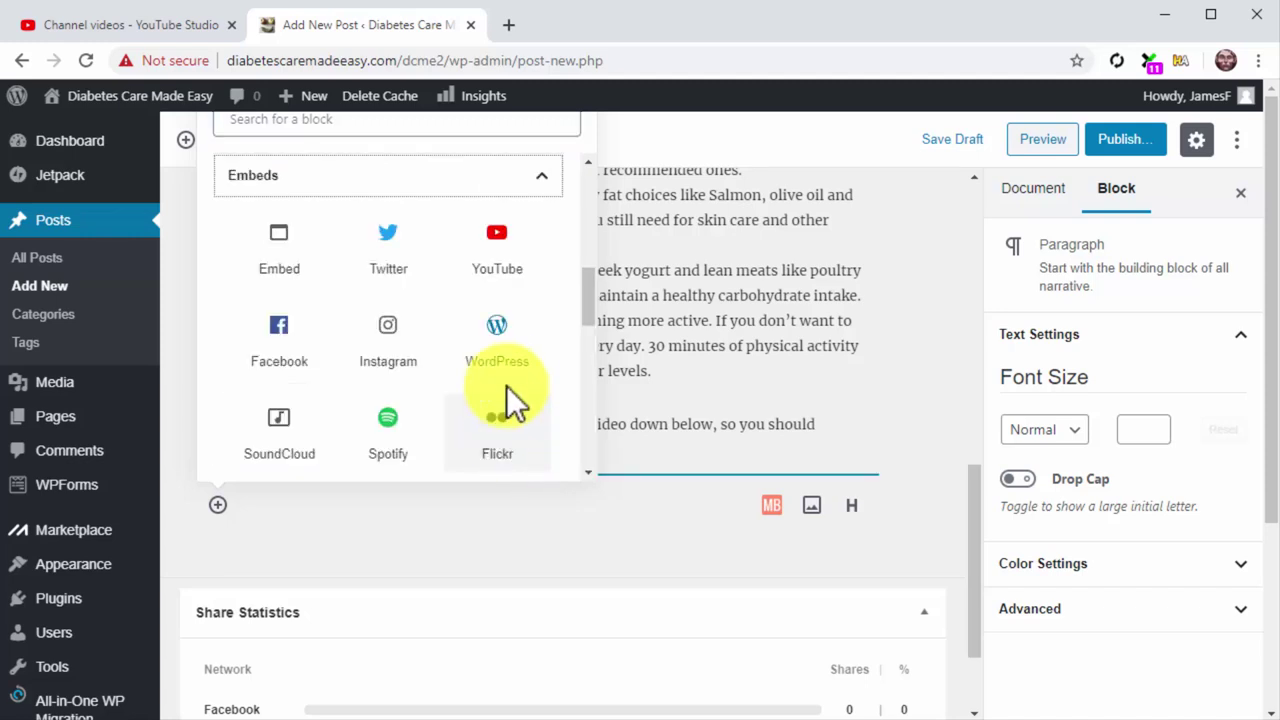
pyautogui.click(505, 275)
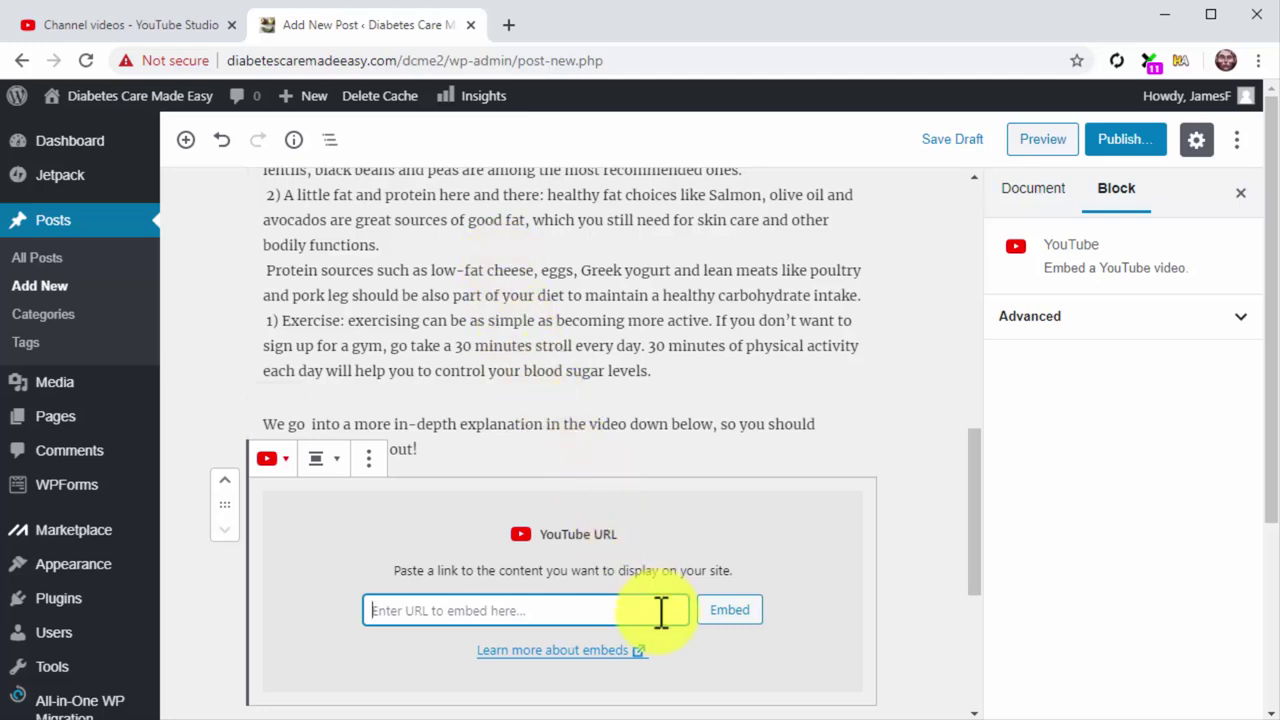
pyautogui.write('https://youtu.be/VlifqRu8LPI')
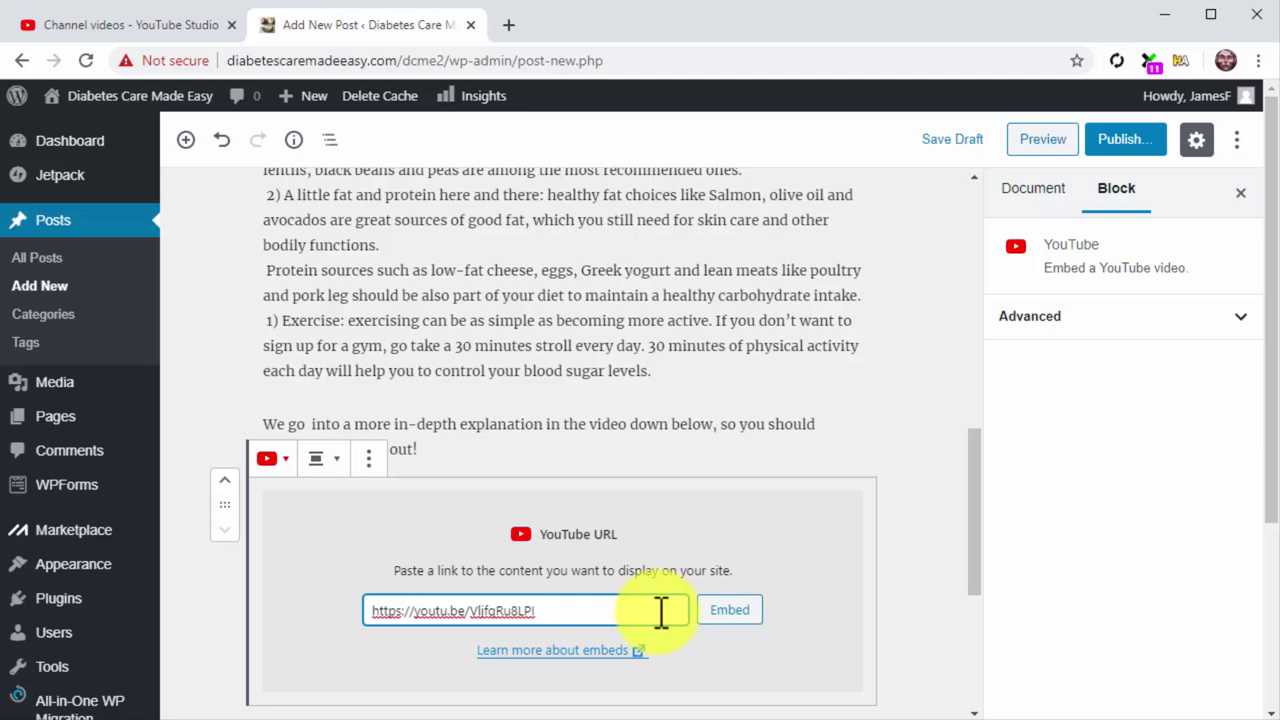
pyautogui.click(715, 610)
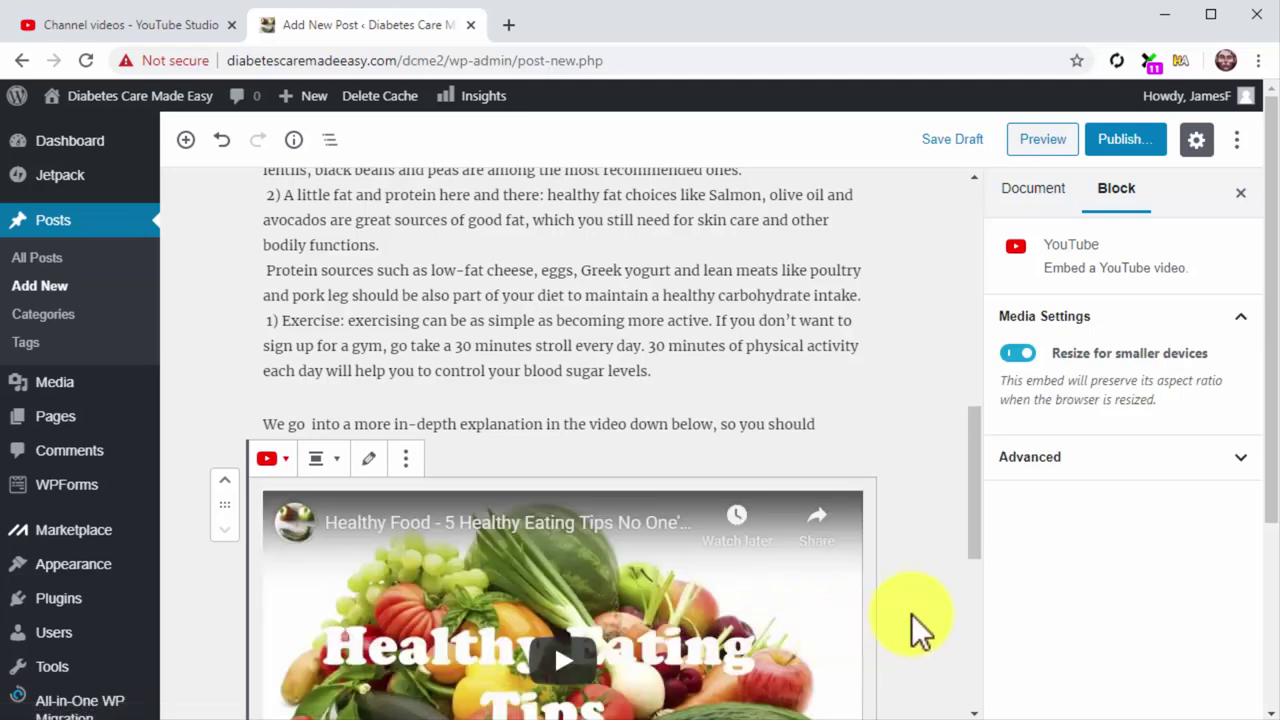
pyautogui.scroll(-2, 914, 623)
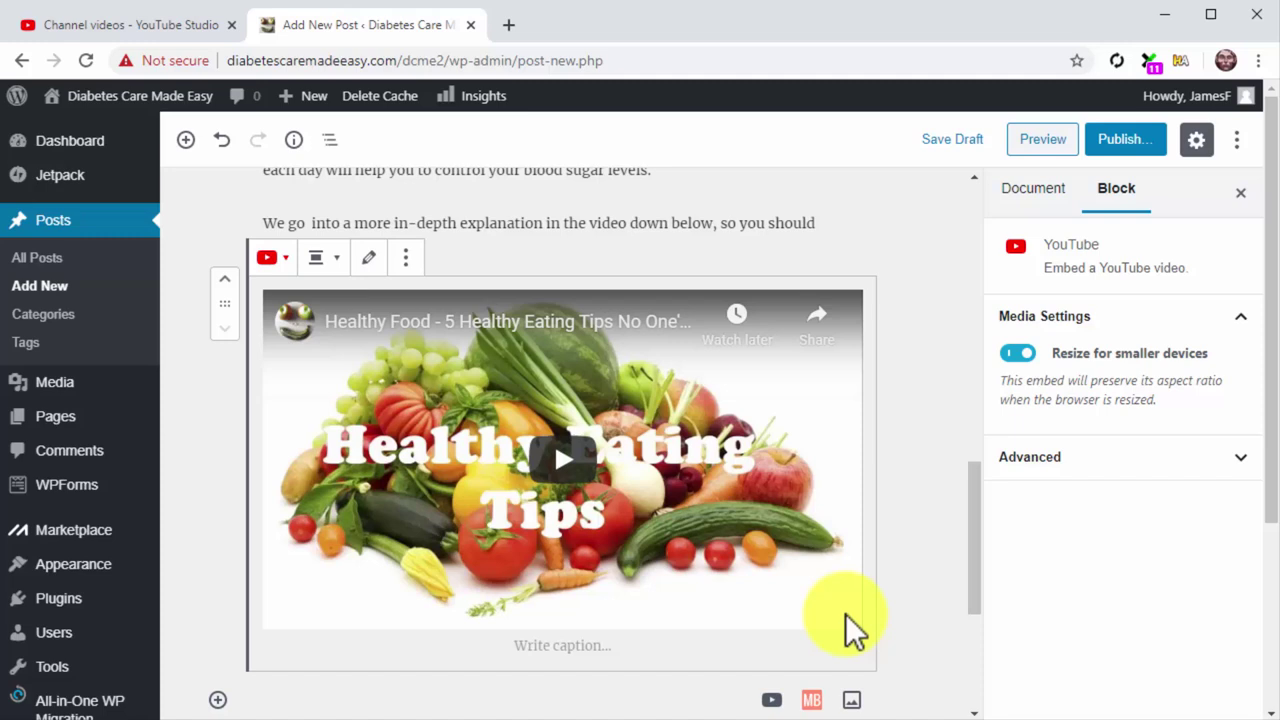
# Caption the video 'Watch on YouTube' and link the caption to the video's youtu.be URL
pyautogui.click(649, 646)
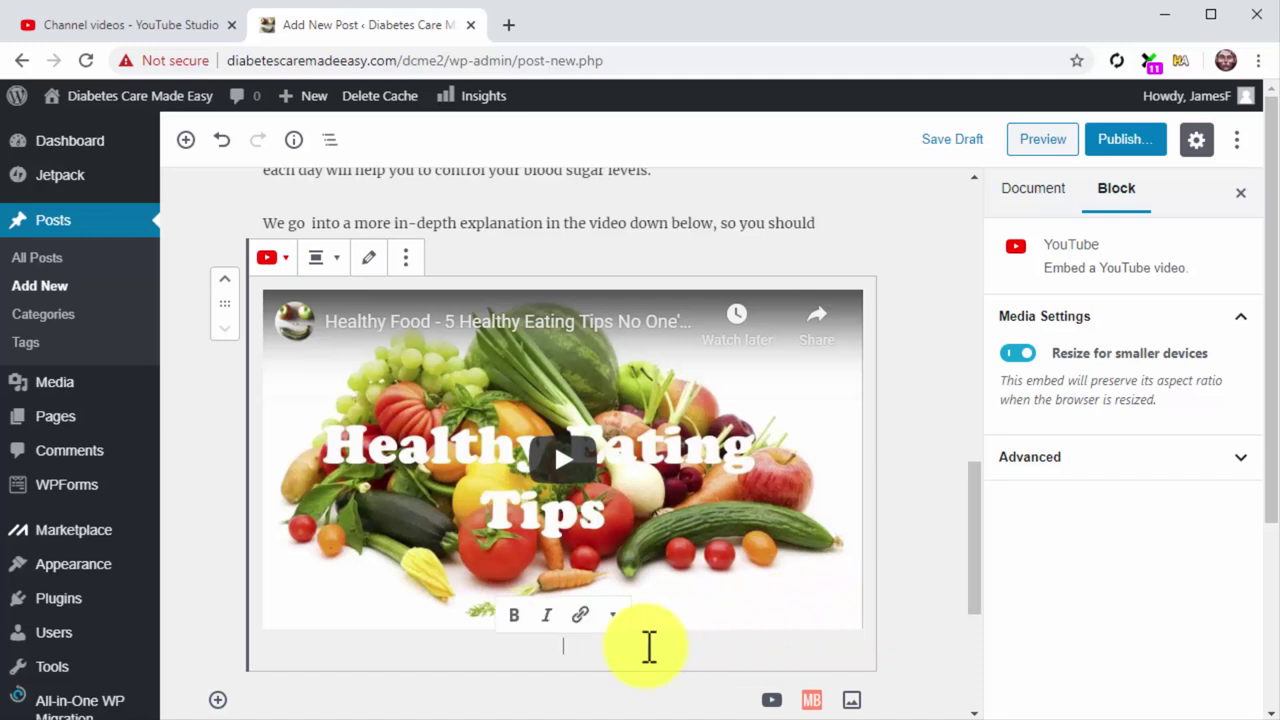
pyautogui.write('Watch on YouTube')
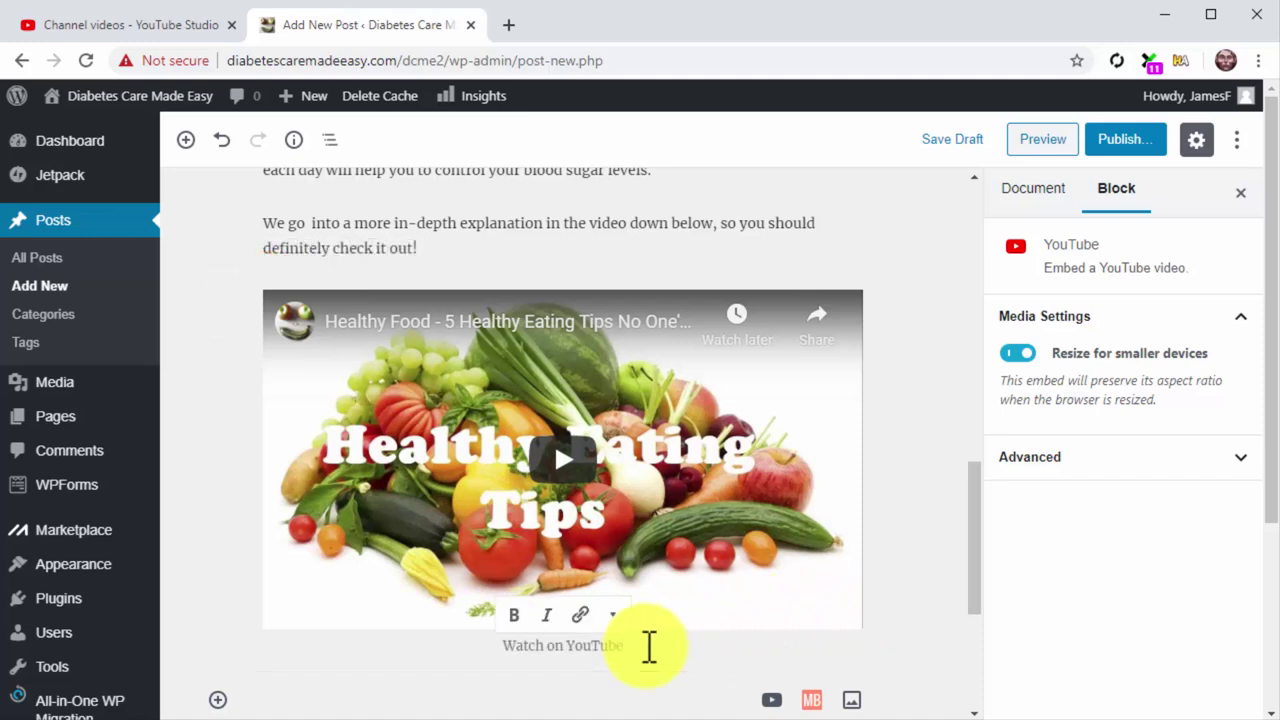
pyautogui.moveTo(629, 646); pyautogui.dragTo(506, 648)
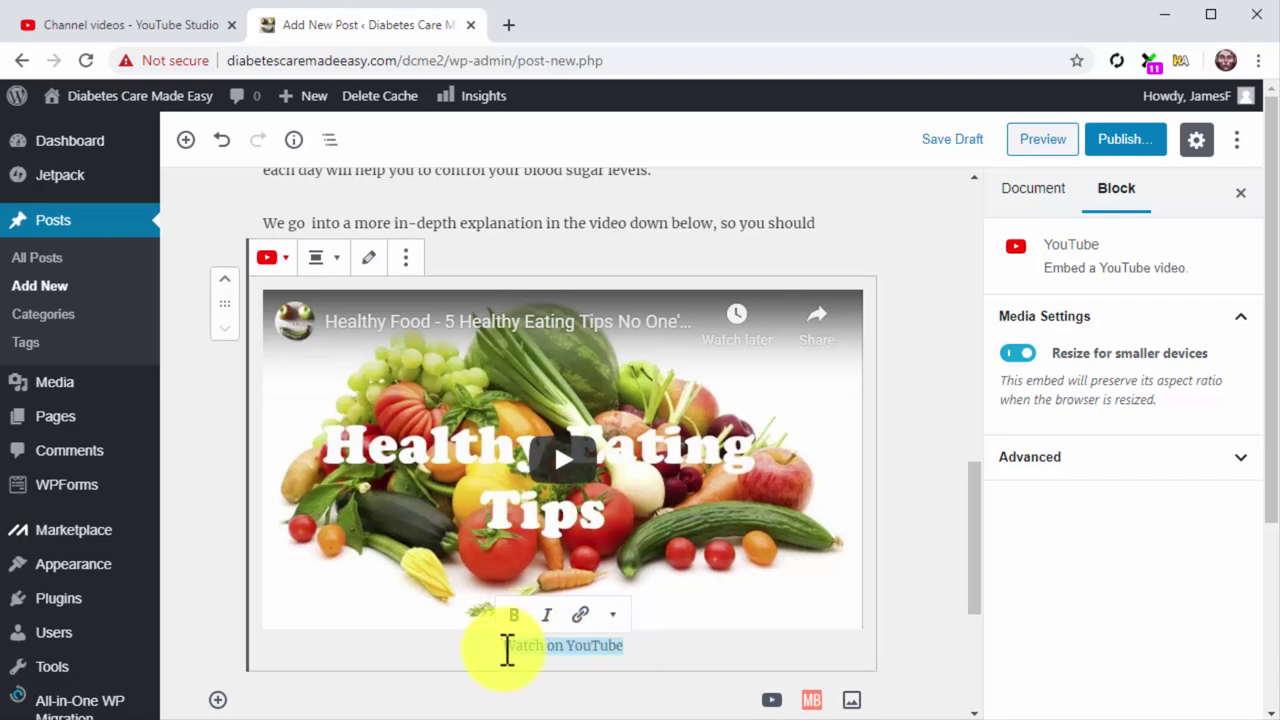
pyautogui.click(580, 615)
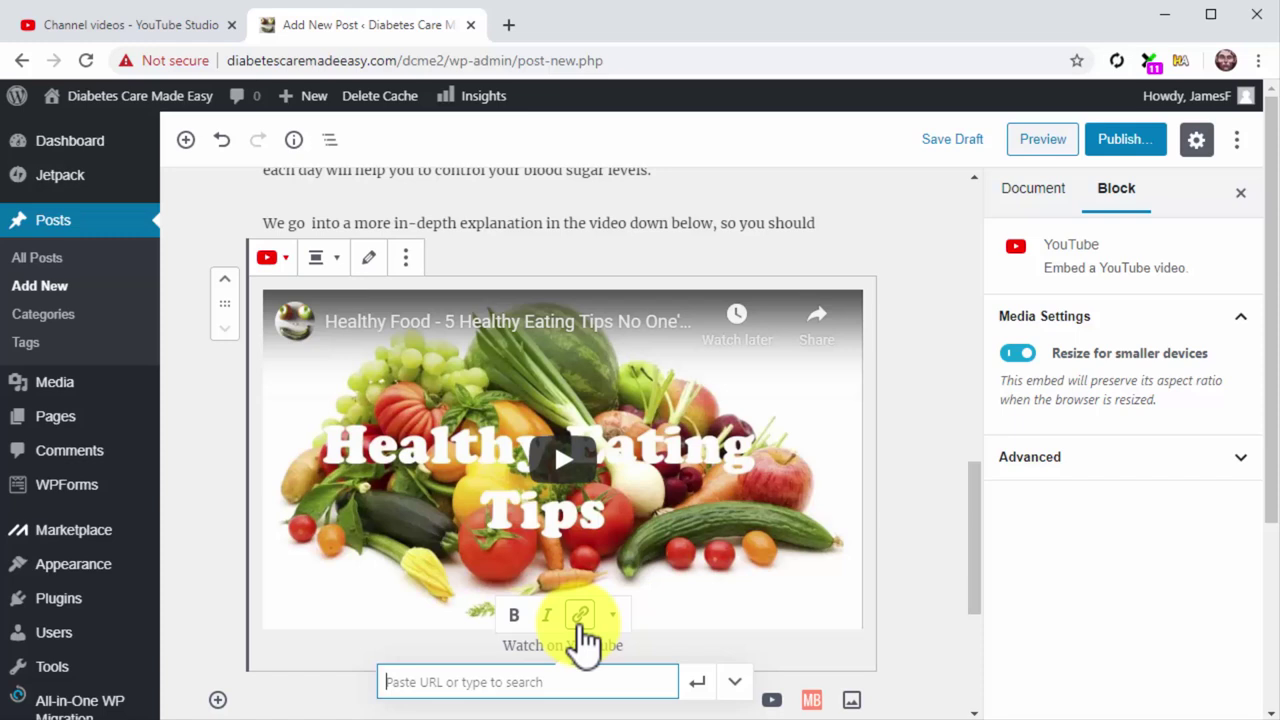
pyautogui.write('https://youtu.be/VIifqRu8LPI')
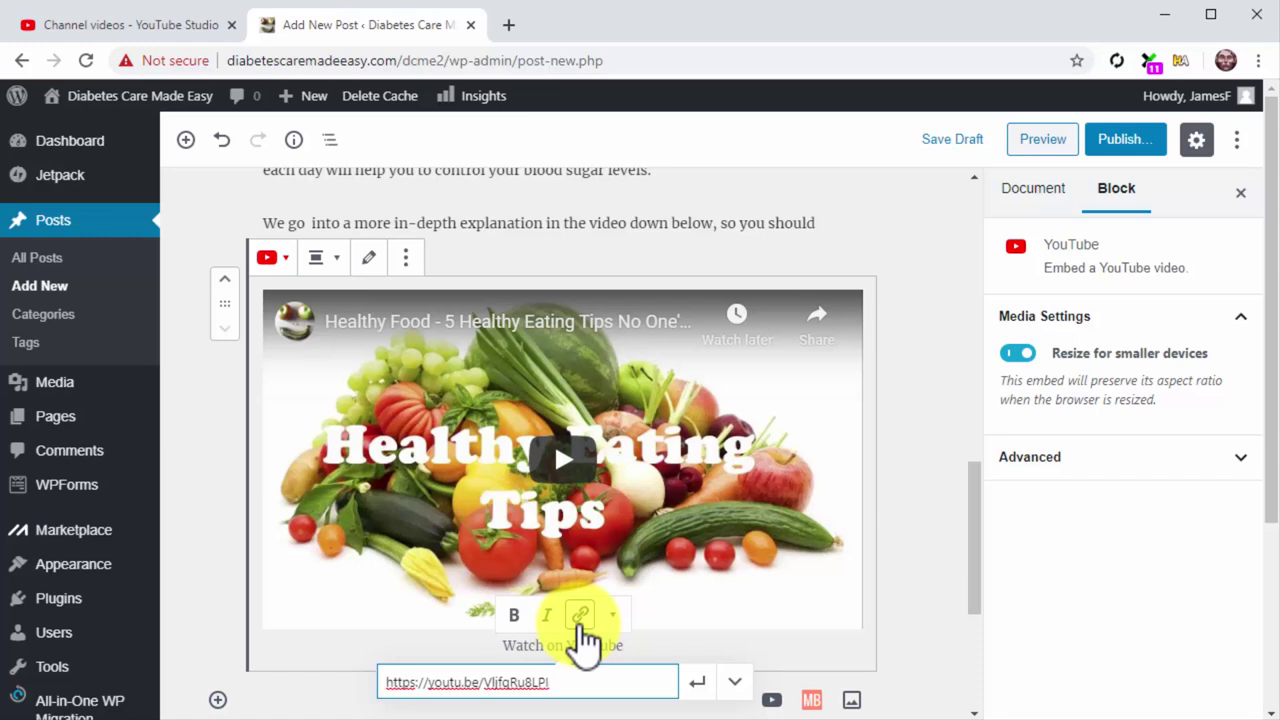
pyautogui.click(692, 688)
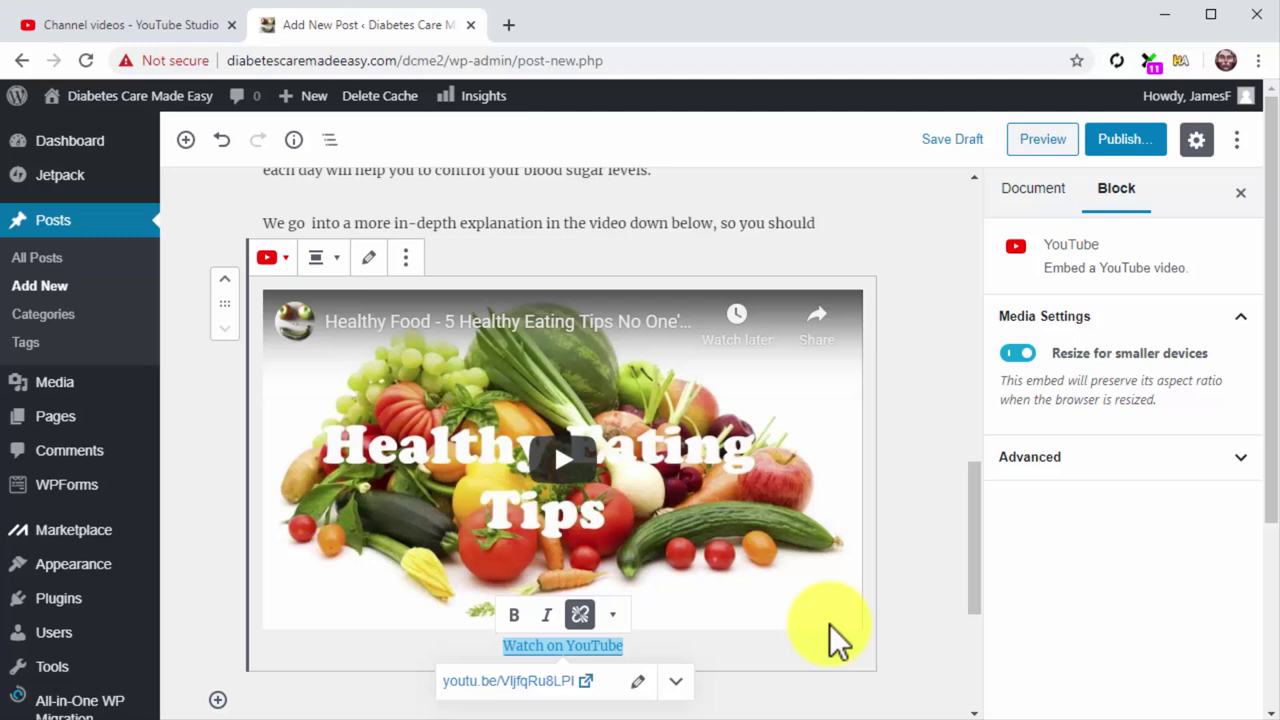
pyautogui.click(1020, 200)
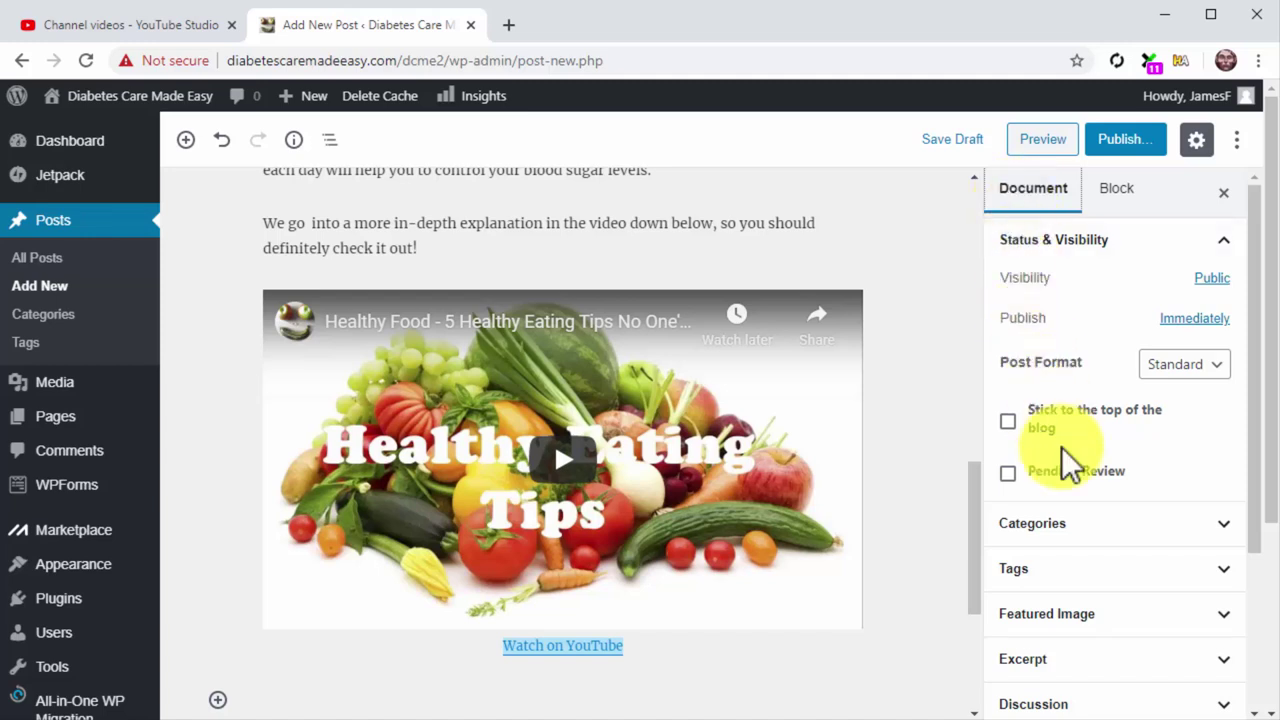
# Add the tags 'Healthy Foods' and 'Healthy Eating', then open the featured image picker
pyautogui.click(1098, 572)
pyautogui.scroll(-2, 1105, 585)
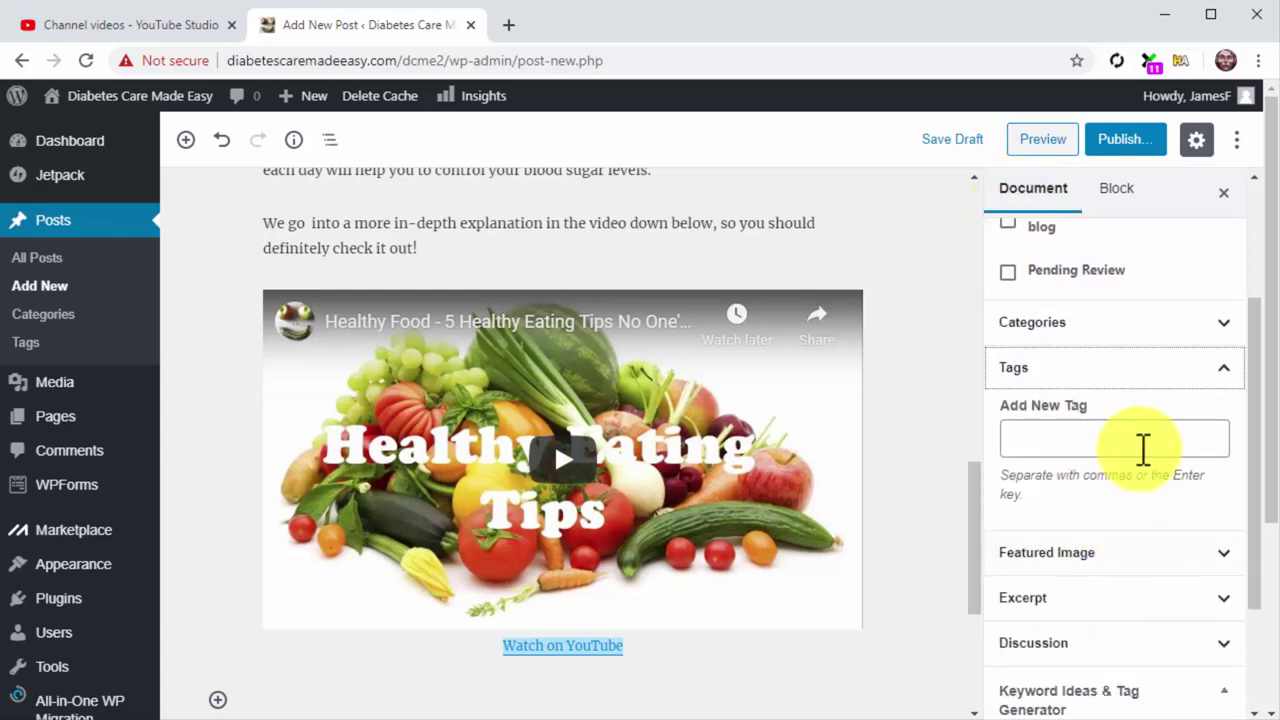
pyautogui.click(1145, 432)
pyautogui.write('Healthy Foods')
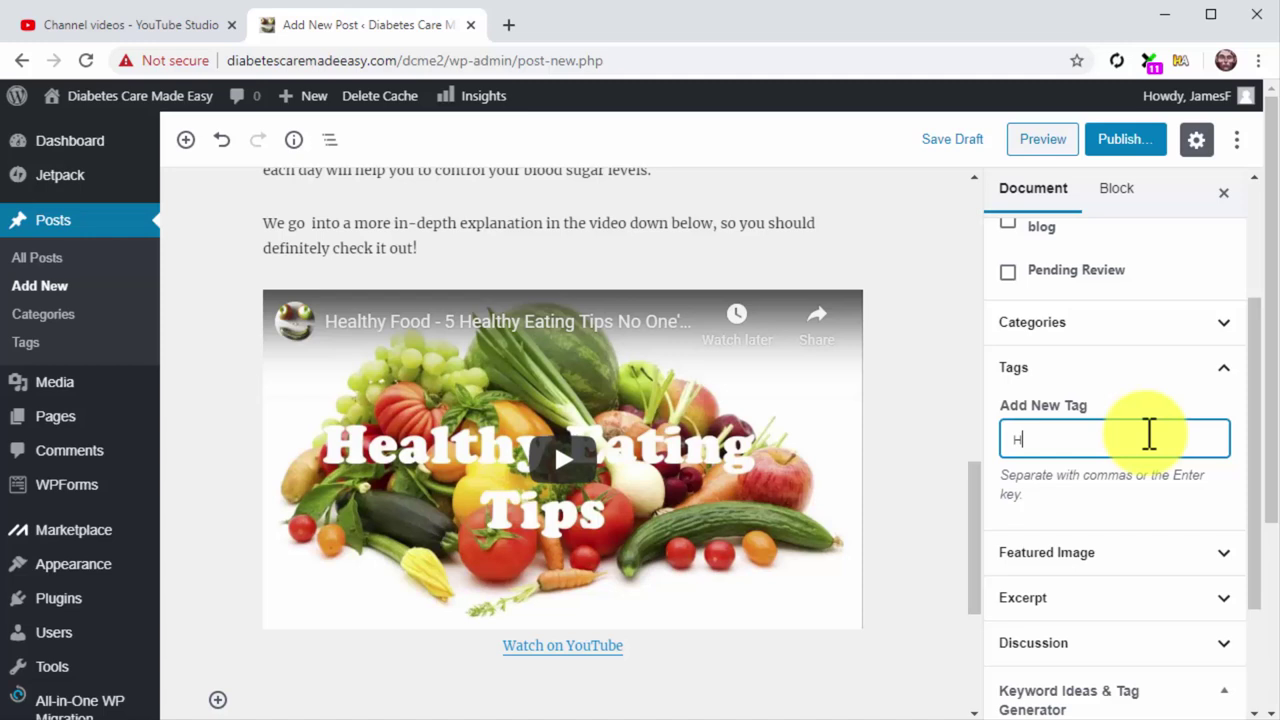
pyautogui.press('Return')
pyautogui.write('Healthy Eating')
pyautogui.press('Return')
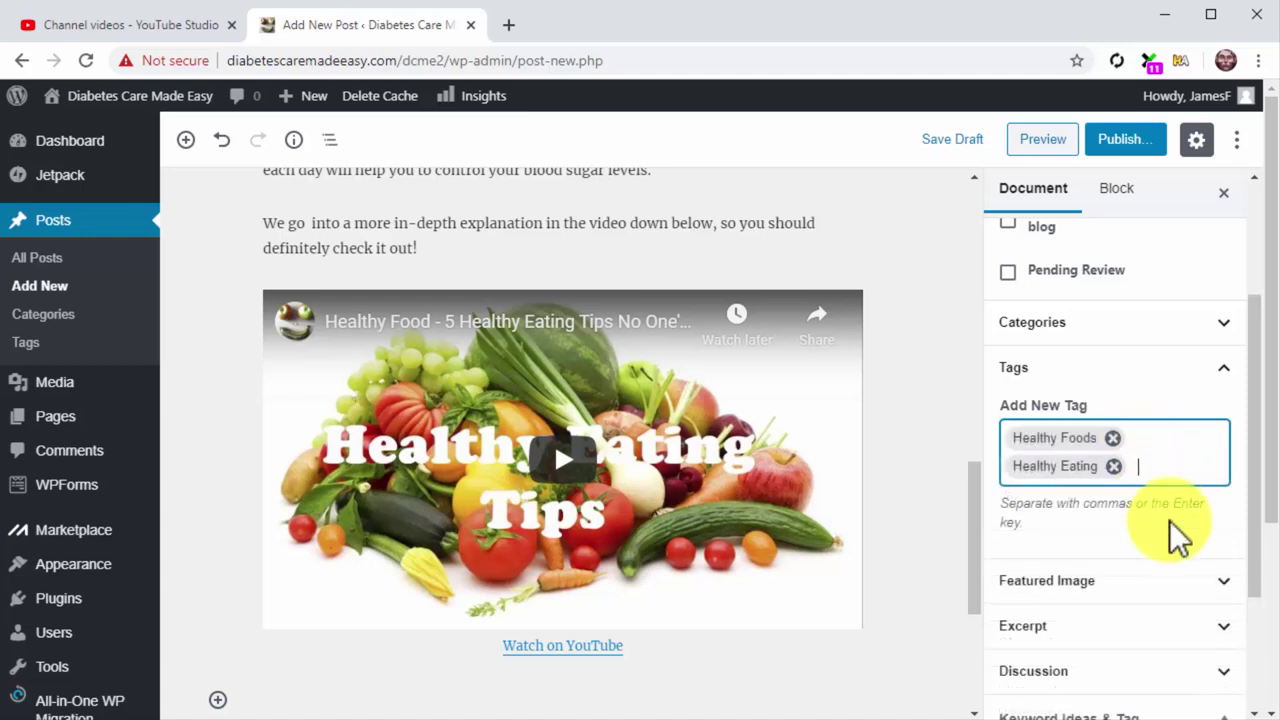
pyautogui.click(1190, 583)
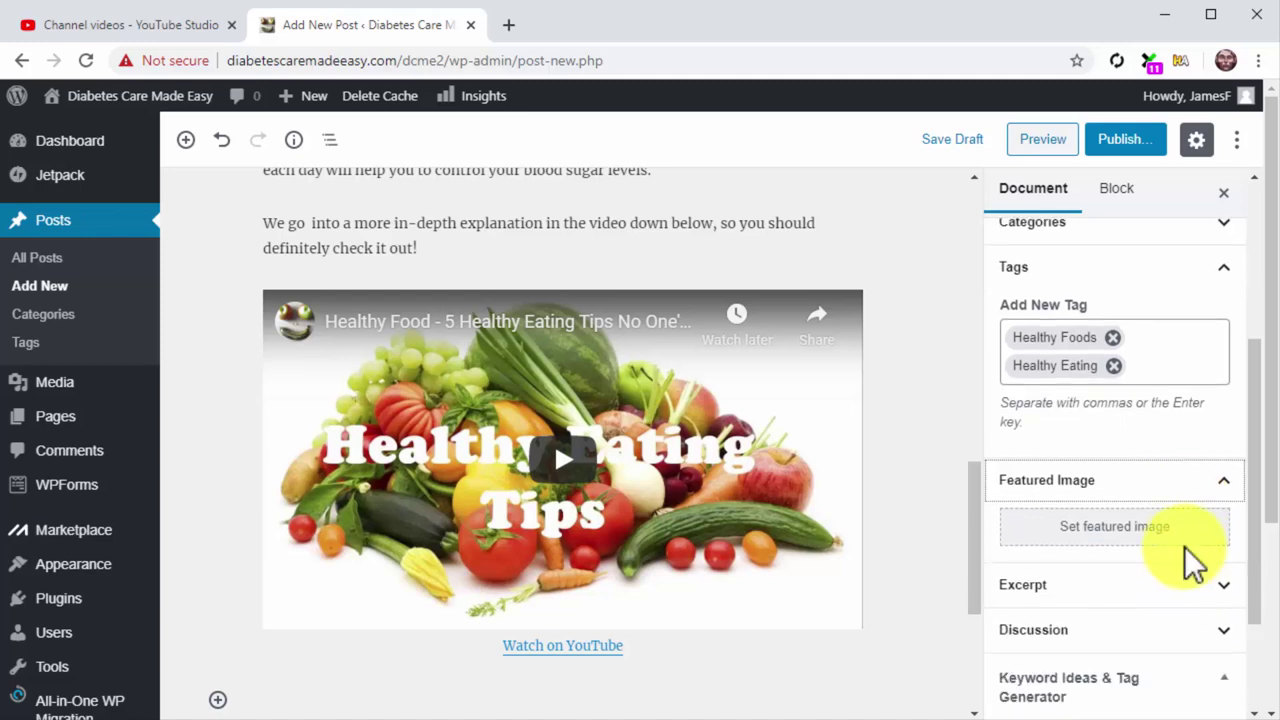
pyautogui.click(1186, 546)
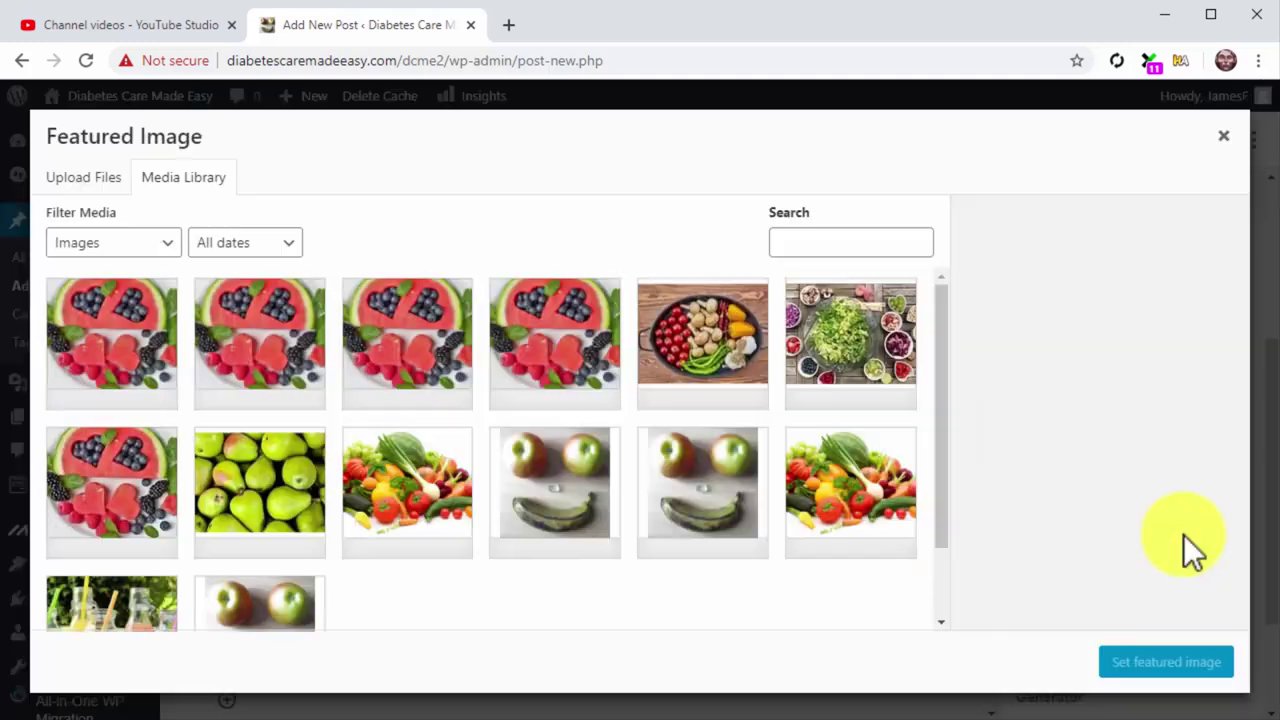
# Upload df2.jpg from the computer and set it as the featured image
pyautogui.click(110, 180)
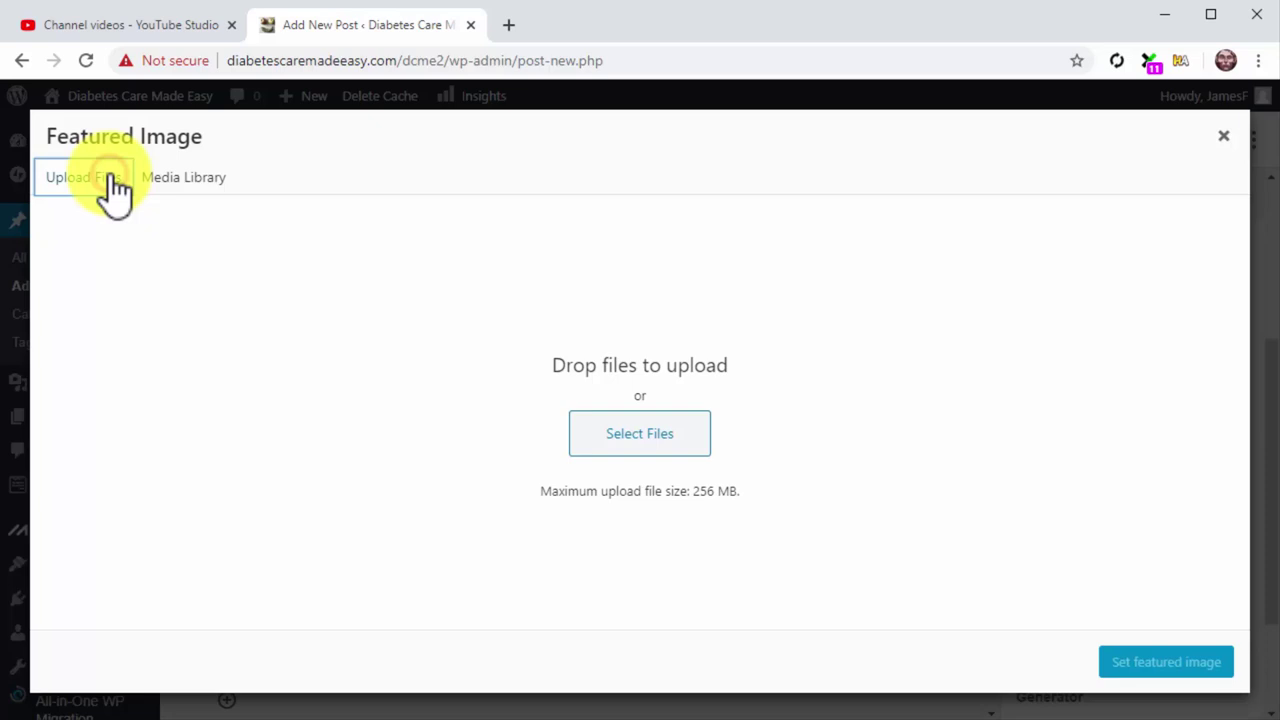
pyautogui.click(634, 433)
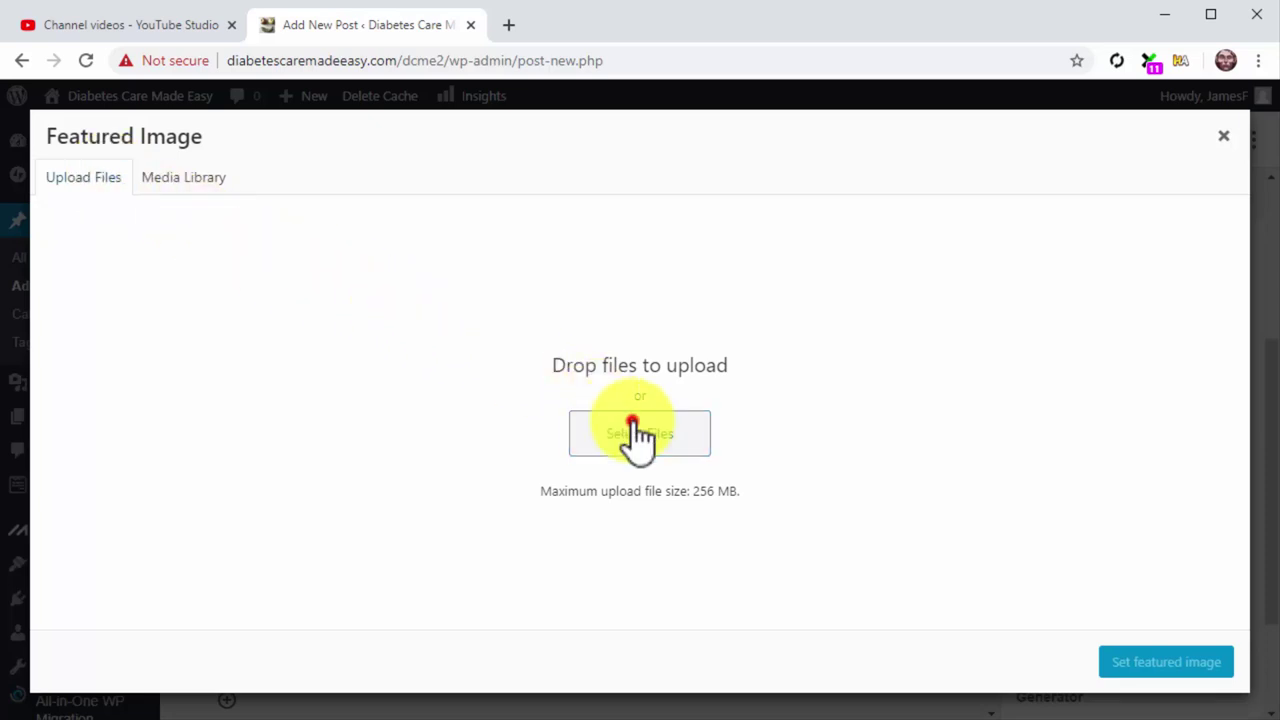
pyautogui.scroll(-5, 643, 357)
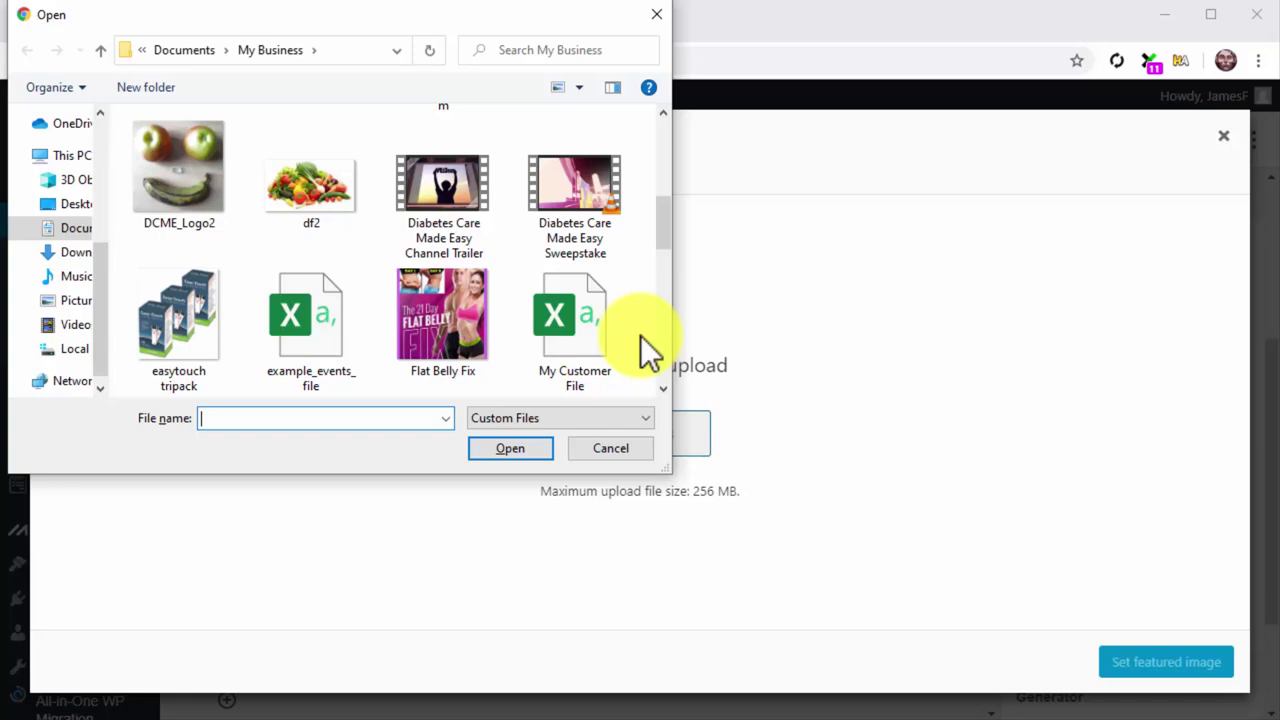
pyautogui.doubleClick(329, 197)
pyautogui.click(1158, 663)
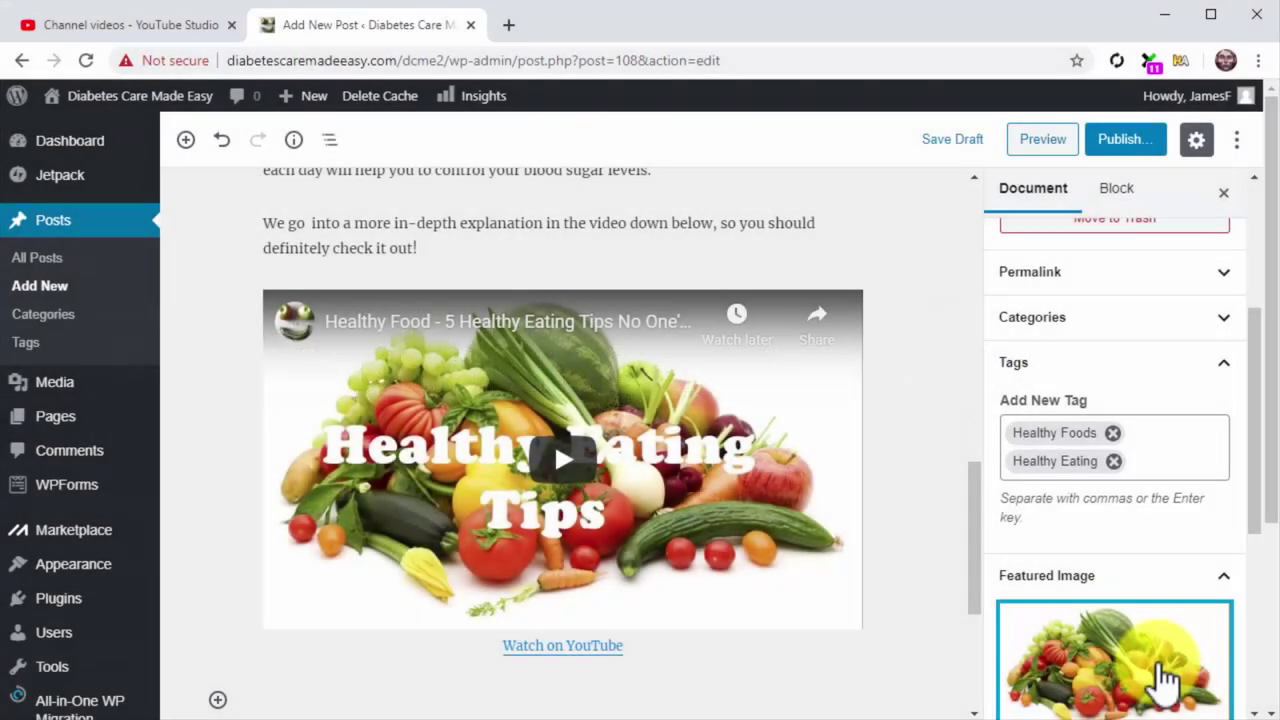
# Publish the post and open the live post from the View Post notice
pyautogui.click(1108, 146)
pyautogui.click(1137, 145)
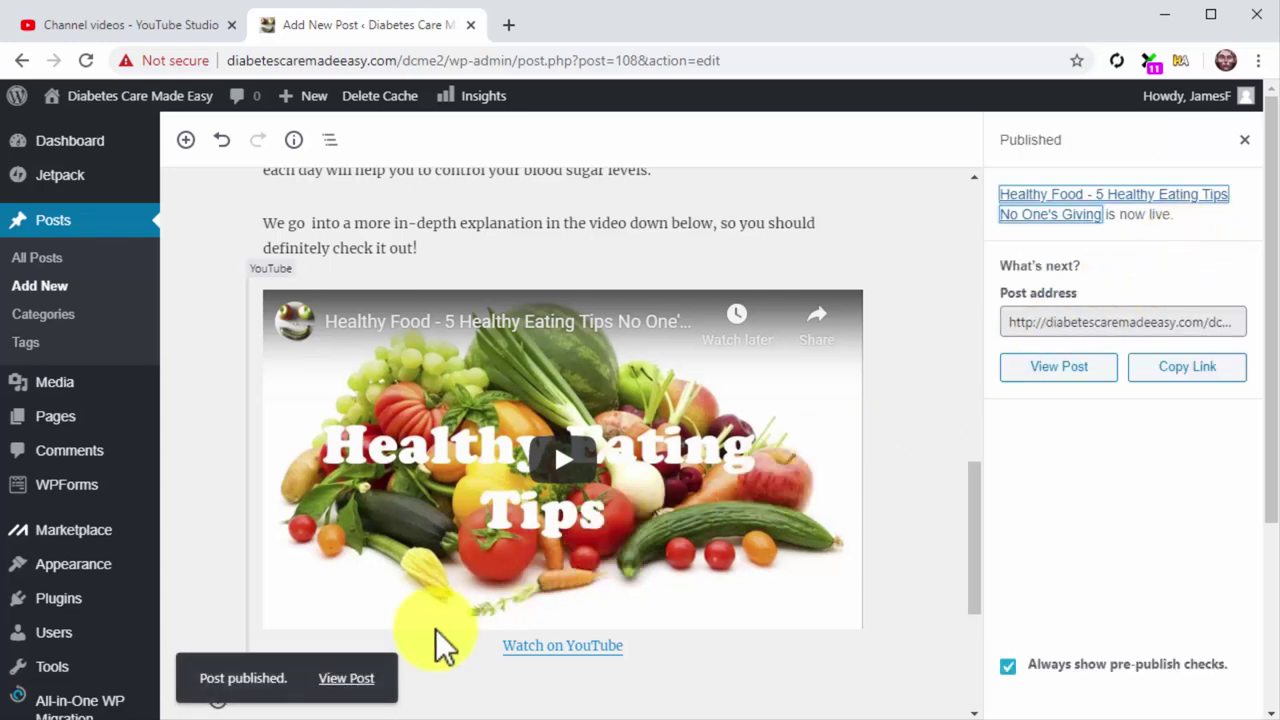
pyautogui.click(350, 679)
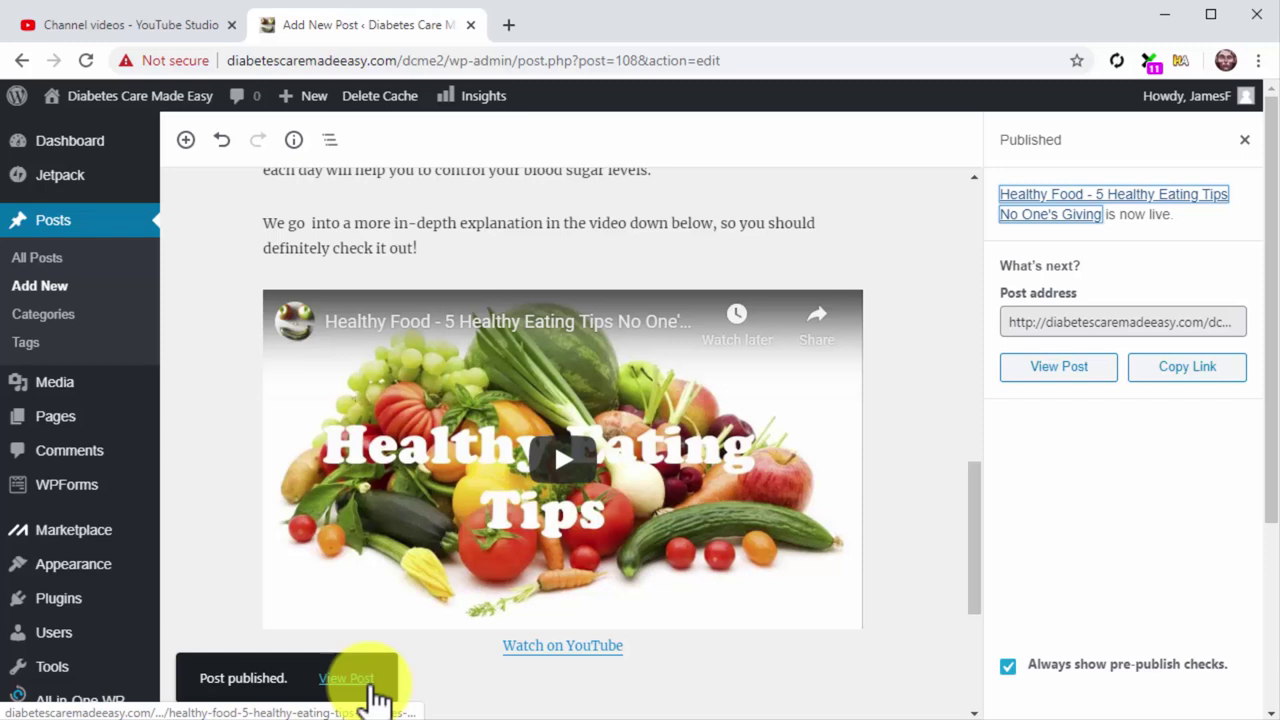